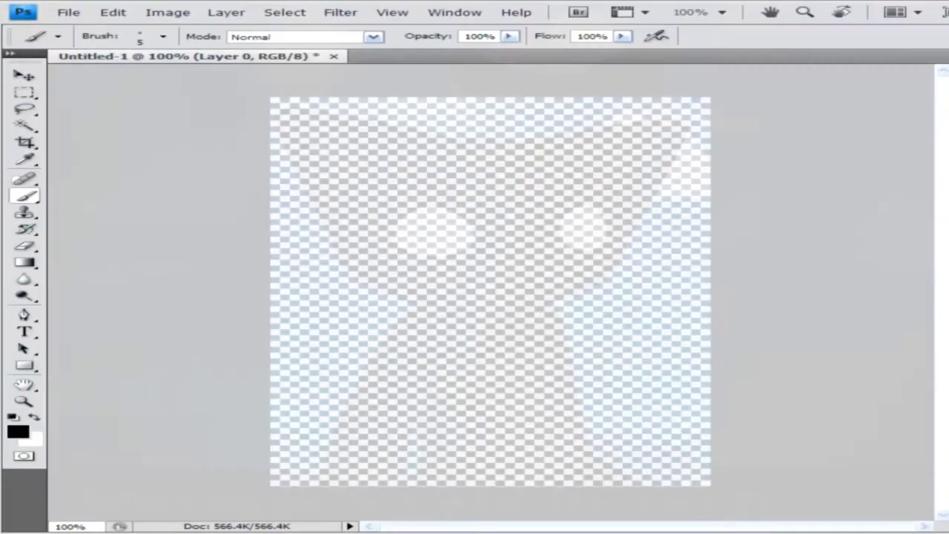
Ink the top of the head and the right ear with the 5 px black brush, redoing bad strokes.
{"action": "right_click", "coordinate": [575, 306]}
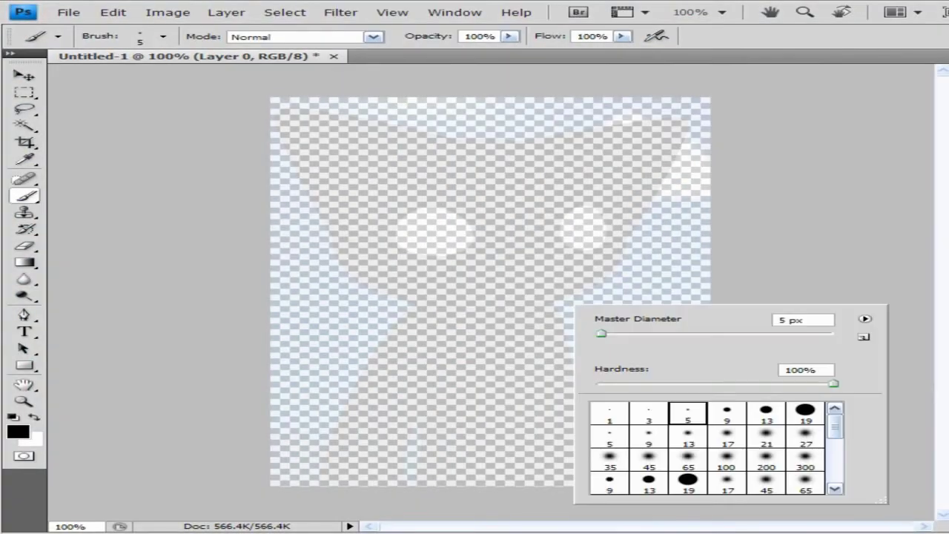
{"action": "left_click_drag", "start_coordinate": [468, 162], "coordinate": [468, 174]}
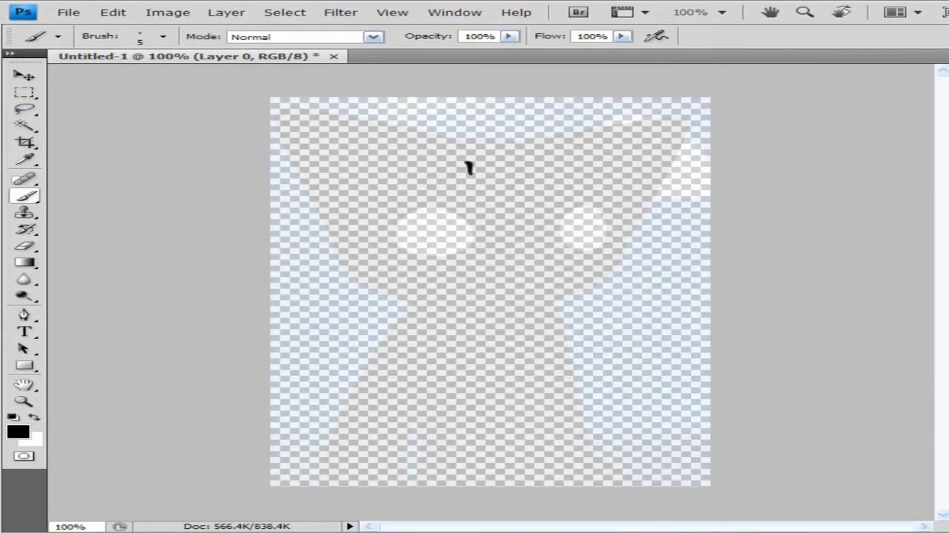
{"action": "key", "text": "ctrl+z"}
{"action": "mouse_move", "coordinate": [457, 139]}
{"action": "left_mouse_down"}
{"action": "mouse_move", "coordinate": [677, 115]}
{"action": "mouse_move", "coordinate": [683, 151]}
{"action": "mouse_move", "coordinate": [630, 230]}
{"action": "left_mouse_up"}
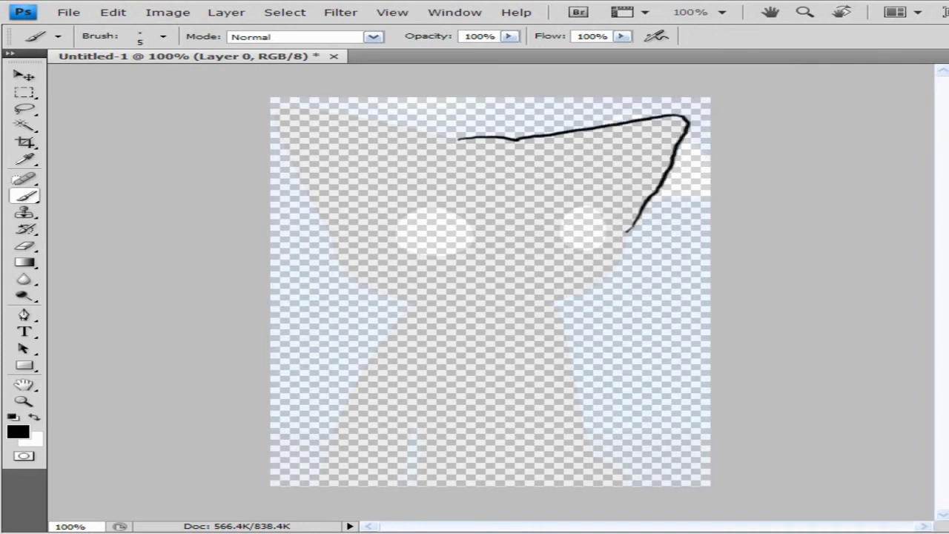
{"action": "key", "text": "ctrl+z"}
{"action": "mouse_move", "coordinate": [513, 139]}
{"action": "left_mouse_down"}
{"action": "mouse_move", "coordinate": [683, 116]}
{"action": "mouse_move", "coordinate": [631, 221]}
{"action": "left_mouse_up"}
{"action": "key", "text": "ctrl+z"}
{"action": "key", "text": "ctrl+z"}
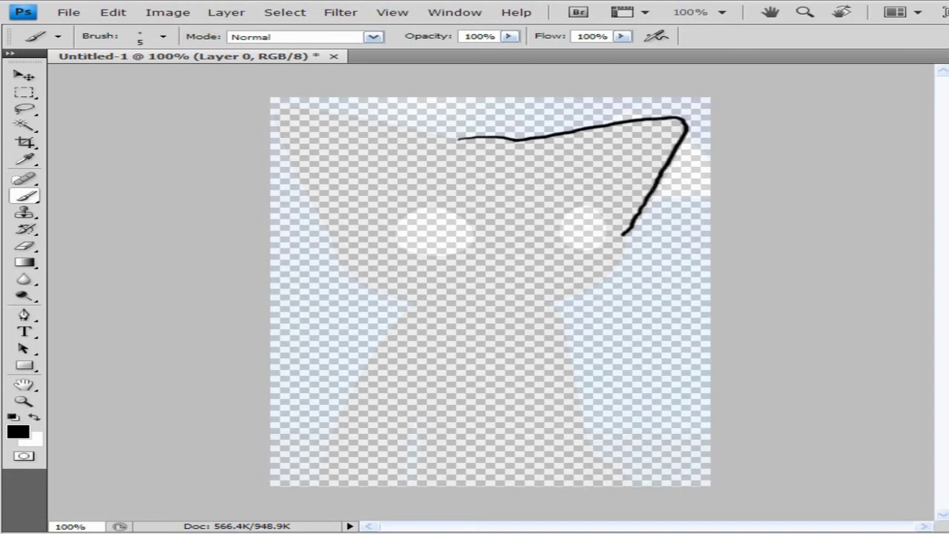
Ink the left ear, both cheeks and the left side of the neck in black.
{"action": "left_click_drag", "start_coordinate": [279, 108], "coordinate": [460, 137]}
{"action": "key", "text": "ctrl+z"}
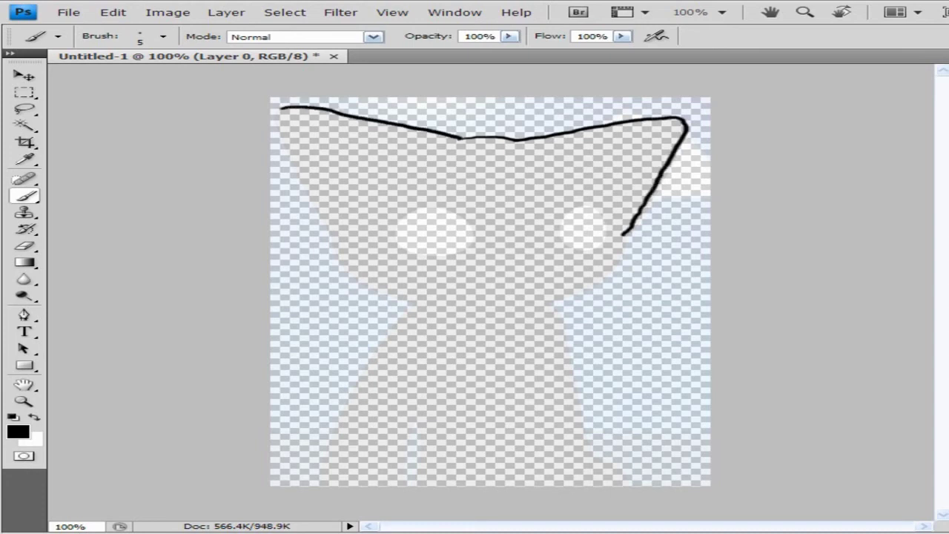
{"action": "left_click_drag", "start_coordinate": [280, 108], "coordinate": [330, 222]}
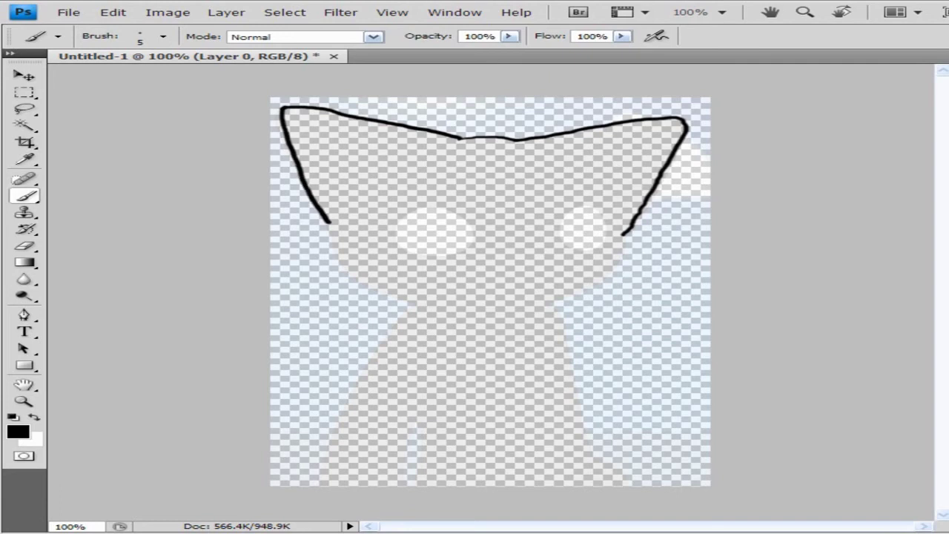
{"action": "mouse_move", "coordinate": [552, 300]}
{"action": "left_mouse_down"}
{"action": "mouse_move", "coordinate": [612, 272]}
{"action": "mouse_move", "coordinate": [624, 243]}
{"action": "left_mouse_up"}
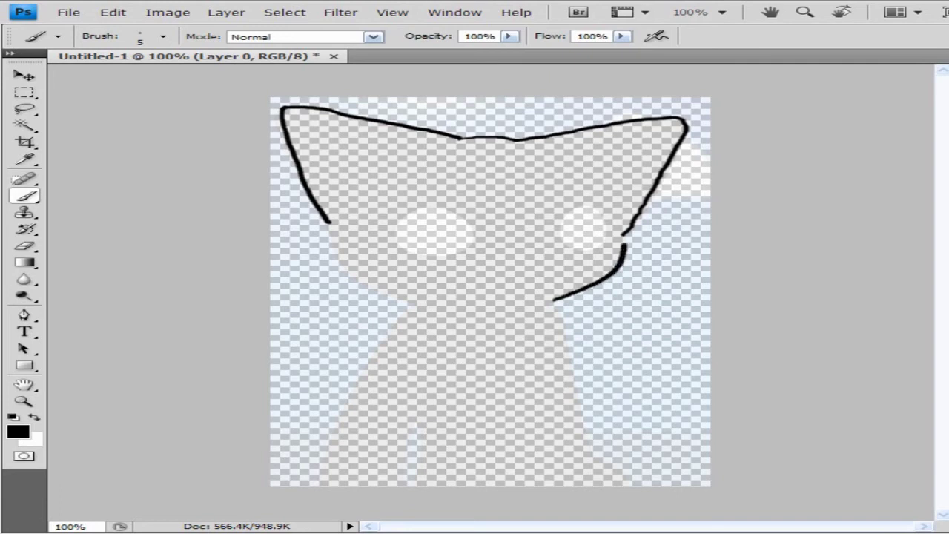
{"action": "mouse_move", "coordinate": [413, 304]}
{"action": "left_mouse_down"}
{"action": "mouse_move", "coordinate": [351, 281]}
{"action": "mouse_move", "coordinate": [330, 224]}
{"action": "left_mouse_up"}
{"action": "key", "text": "ctrl+z"}
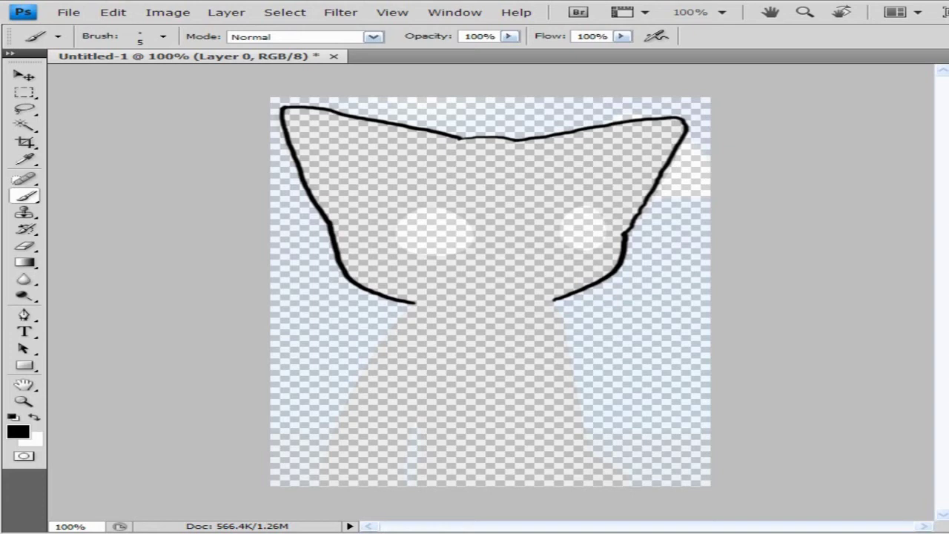
{"action": "mouse_move", "coordinate": [414, 303]}
{"action": "left_mouse_down"}
{"action": "mouse_move", "coordinate": [335, 432]}
{"action": "mouse_move", "coordinate": [329, 481]}
{"action": "left_mouse_up"}
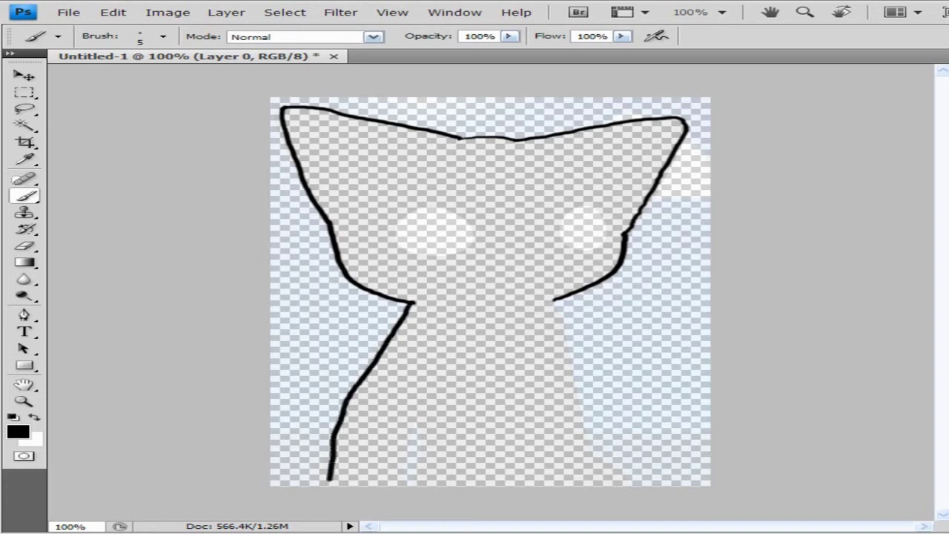
Ink the left side of the body down to the bottom and the front leg loop.
{"action": "key", "text": "ctrl+z"}
{"action": "left_click_drag", "start_coordinate": [414, 303], "coordinate": [369, 375]}
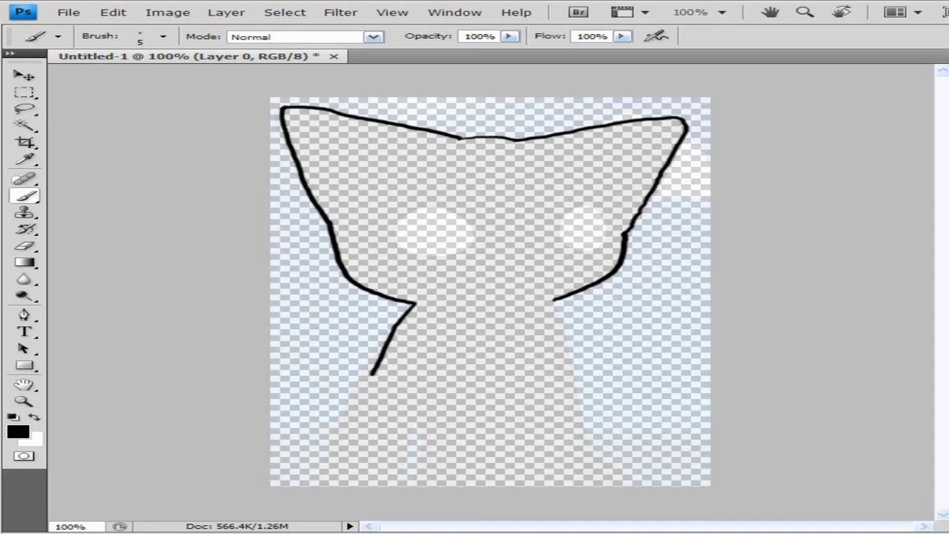
{"action": "key", "text": "ctrl+z"}
{"action": "mouse_move", "coordinate": [414, 302]}
{"action": "left_mouse_down"}
{"action": "mouse_move", "coordinate": [371, 374]}
{"action": "mouse_move", "coordinate": [329, 481]}
{"action": "left_mouse_up"}
{"action": "key", "text": "ctrl+z"}
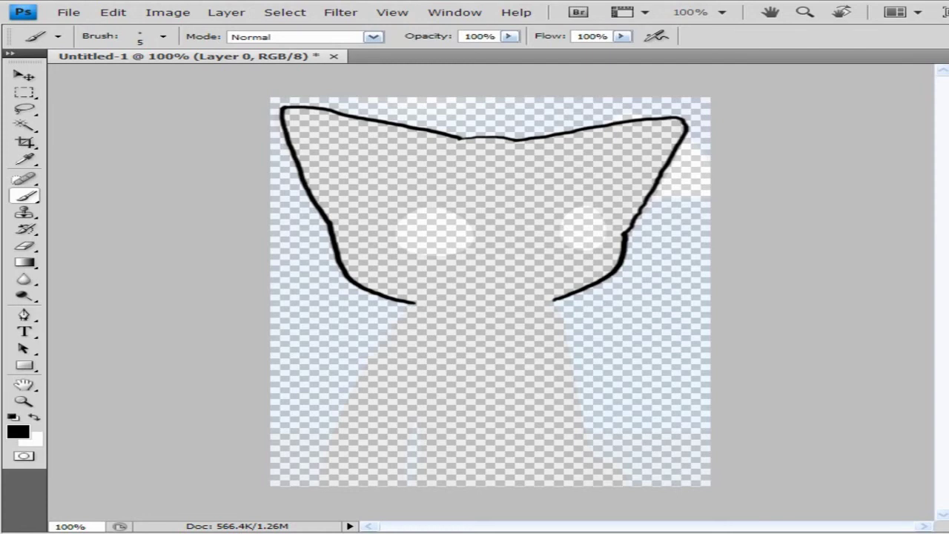
{"action": "mouse_move", "coordinate": [414, 302]}
{"action": "left_mouse_down"}
{"action": "mouse_move", "coordinate": [351, 396]}
{"action": "mouse_move", "coordinate": [319, 486]}
{"action": "left_mouse_up"}
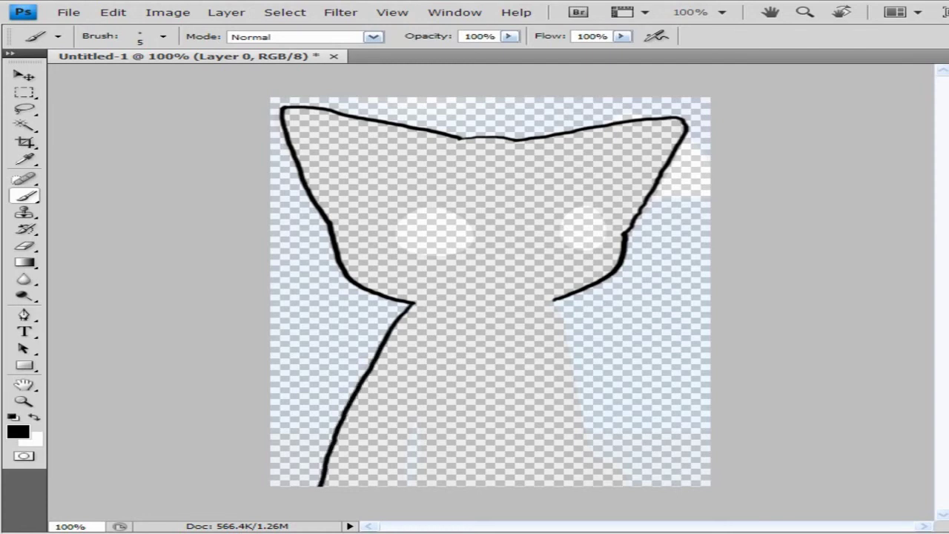
{"action": "left_click_drag", "start_coordinate": [405, 435], "coordinate": [399, 479]}
{"action": "left_click_drag", "start_coordinate": [416, 429], "coordinate": [411, 473]}
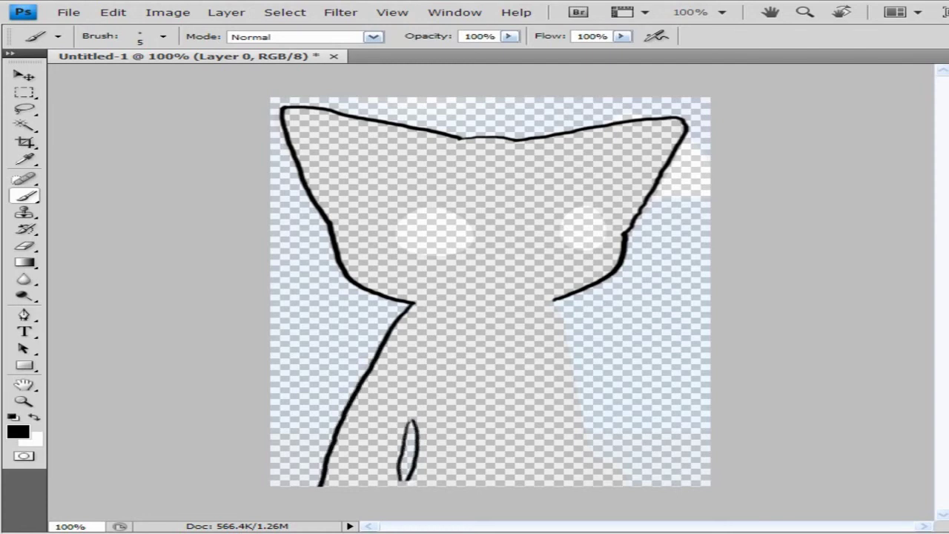
Ink the right side of the neck and body, and outline both eyes.
{"action": "mouse_move", "coordinate": [553, 300]}
{"action": "left_mouse_down"}
{"action": "mouse_move", "coordinate": [593, 455]}
{"action": "mouse_move", "coordinate": [629, 479]}
{"action": "mouse_move", "coordinate": [594, 486]}
{"action": "left_mouse_up"}
{"action": "key", "text": "ctrl+z"}
{"action": "left_click_drag", "start_coordinate": [492, 277], "coordinate": [537, 278]}
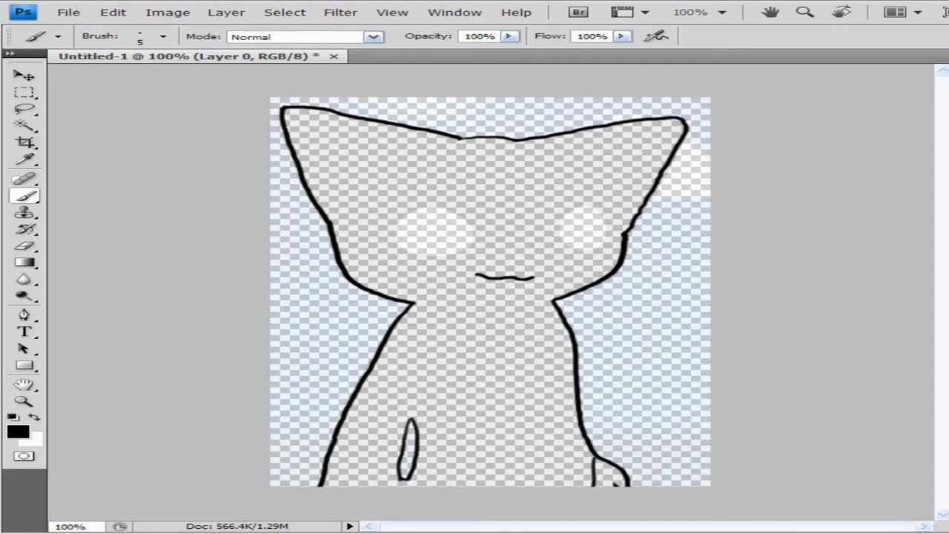
{"action": "key", "text": "ctrl+z"}
{"action": "mouse_move", "coordinate": [584, 205]}
{"action": "left_mouse_down"}
{"action": "mouse_move", "coordinate": [561, 241]}
{"action": "mouse_move", "coordinate": [607, 238]}
{"action": "mouse_move", "coordinate": [593, 208]}
{"action": "left_mouse_up"}
{"action": "mouse_move", "coordinate": [436, 206]}
{"action": "left_mouse_down"}
{"action": "mouse_move", "coordinate": [391, 227]}
{"action": "mouse_move", "coordinate": [424, 250]}
{"action": "left_mouse_up"}
{"action": "key", "text": "ctrl+z"}
{"action": "mouse_move", "coordinate": [434, 208]}
{"action": "left_mouse_down"}
{"action": "mouse_move", "coordinate": [402, 216]}
{"action": "mouse_move", "coordinate": [416, 256]}
{"action": "mouse_move", "coordinate": [462, 252]}
{"action": "mouse_move", "coordinate": [473, 223]}
{"action": "mouse_move", "coordinate": [451, 210]}
{"action": "left_mouse_up"}
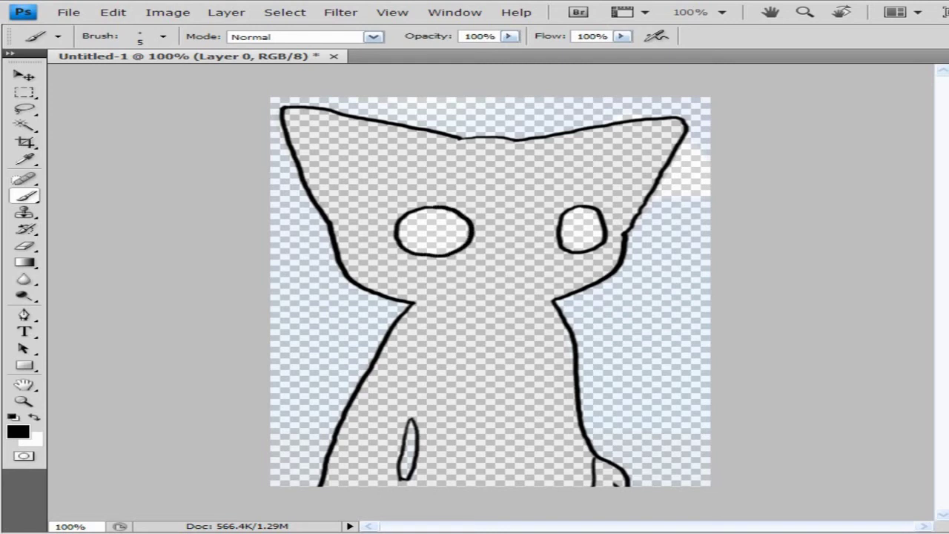
Try several mouth lines below the eyes with the 5 px brush, undoing each.
{"action": "left_click_drag", "start_coordinate": [479, 282], "coordinate": [512, 279]}
{"action": "key", "text": "ctrl+z"}
{"action": "left_click_drag", "start_coordinate": [453, 281], "coordinate": [512, 279]}
{"action": "key", "text": "ctrl+z"}
{"action": "left_click_drag", "start_coordinate": [445, 283], "coordinate": [533, 277]}
{"action": "key", "text": "ctrl+z"}
{"action": "left_click_drag", "start_coordinate": [456, 275], "coordinate": [512, 275]}
{"action": "key", "text": "ctrl+z"}
Draw a thin straight mouth with a 3 px brush, then restore the brush to 5 px.
{"action": "right_click", "coordinate": [600, 308]}
{"action": "left_click_drag", "start_coordinate": [625, 334], "coordinate": [616, 334]}
{"action": "key", "text": "Return"}
{"action": "left_click_drag", "start_coordinate": [460, 275], "coordinate": [540, 279]}
{"action": "key", "text": "ctrl+z"}
{"action": "left_click_drag", "start_coordinate": [466, 279], "coordinate": [535, 277]}
{"action": "right_click", "coordinate": [408, 329]}
{"action": "left_click_drag", "start_coordinate": [424, 367], "coordinate": [430, 367]}
{"action": "key", "text": "Return"}
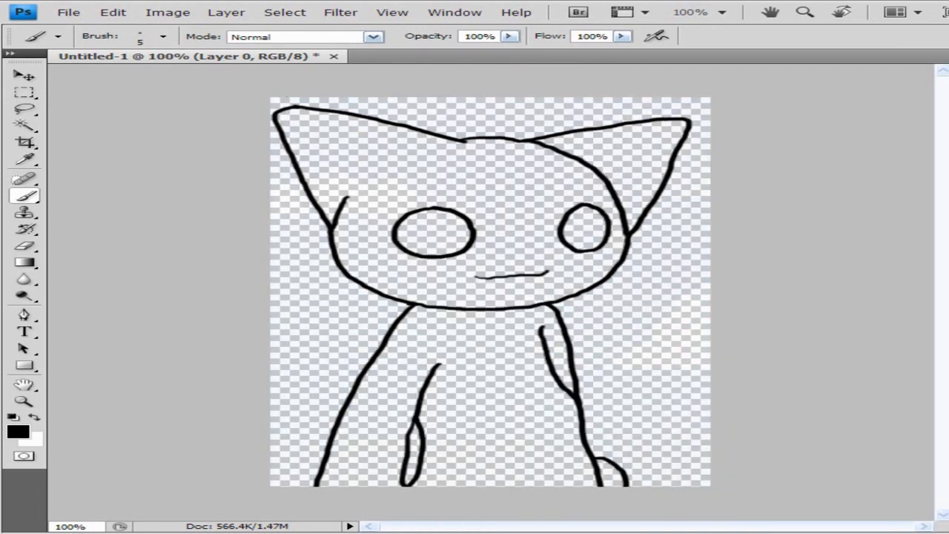
Zoom in on the left ear, Magic Wand-select the blank area inside the head, then zoom back out.
{"action": "key", "text": "z"}
{"action": "left_click", "coordinate": [333, 151]}
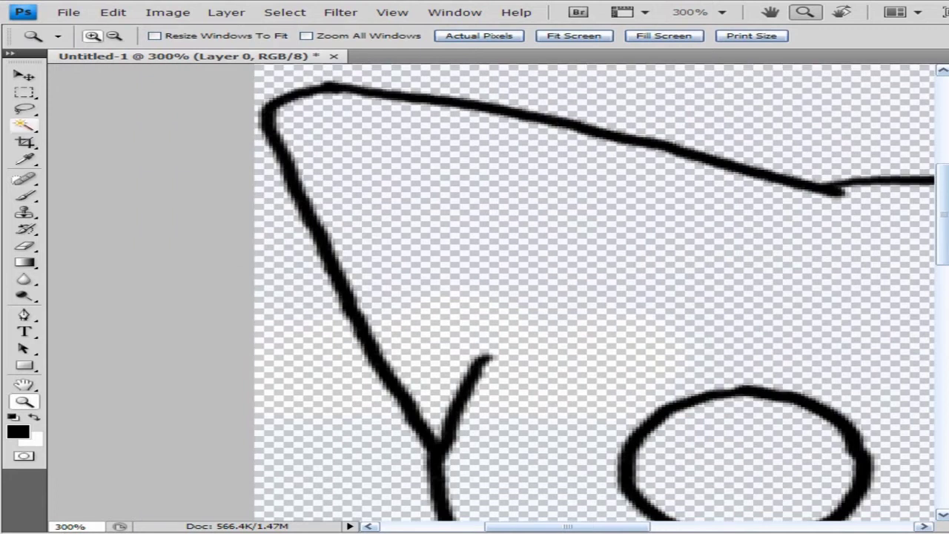
{"action": "left_click", "coordinate": [24, 125]}
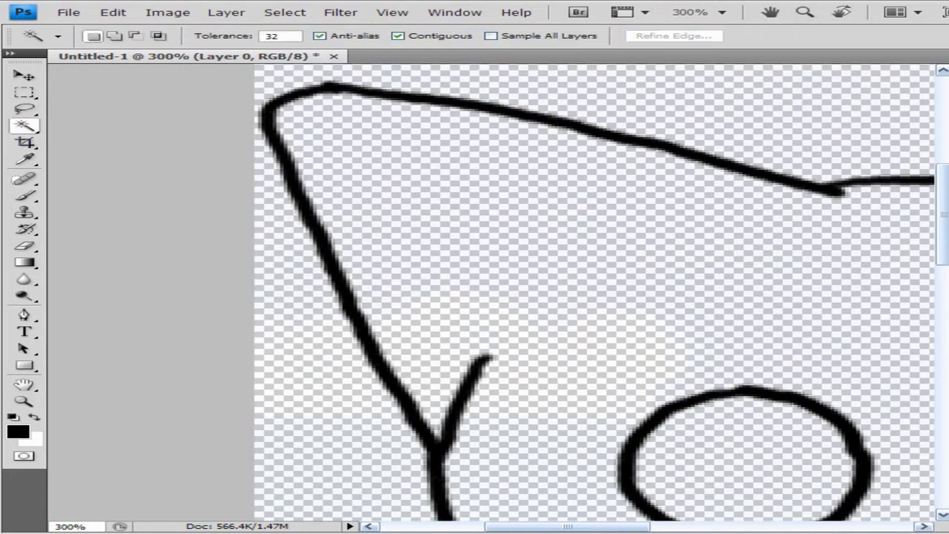
{"action": "left_click", "coordinate": [519, 296]}
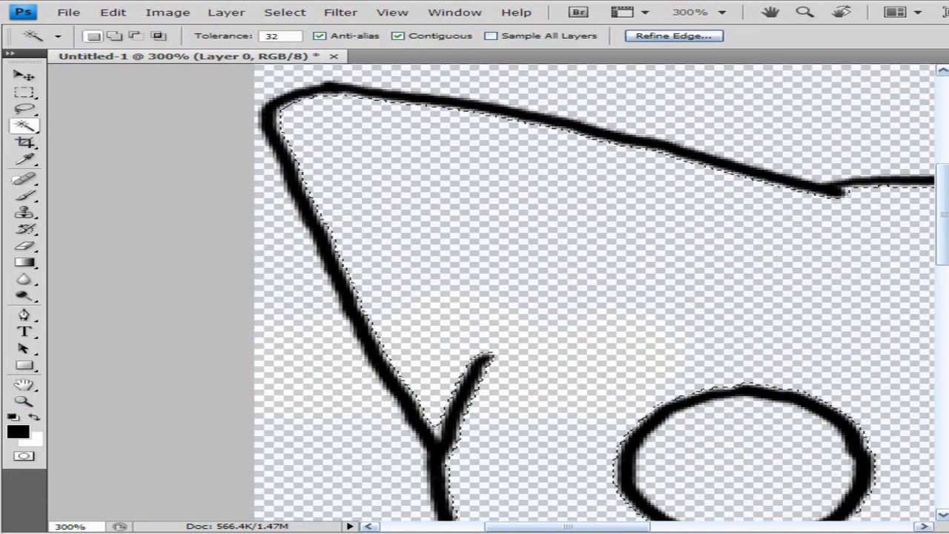
{"action": "key", "text": "z"}
{"action": "key", "text": "ctrl+minus"}
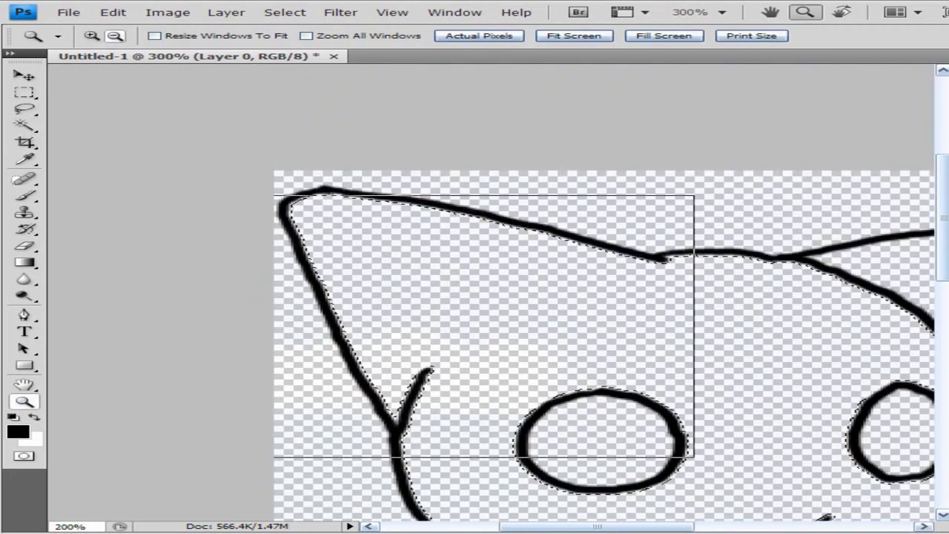
{"action": "key", "text": "ctrl+minus"}
{"action": "key", "text": "ctrl+minus"}
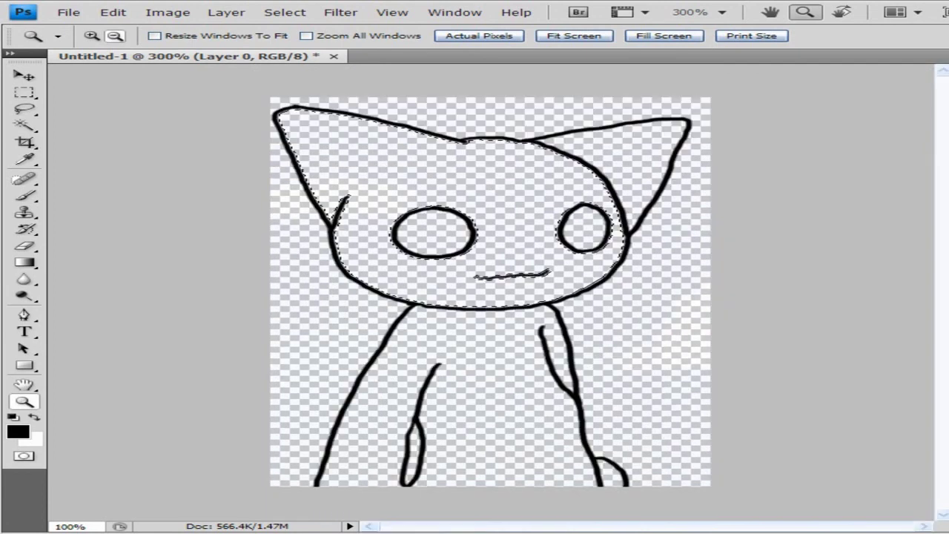
Add a new layer, test a white fill of the head, then undo it and reselect the line-art interior.
{"action": "left_click", "coordinate": [226, 12]}
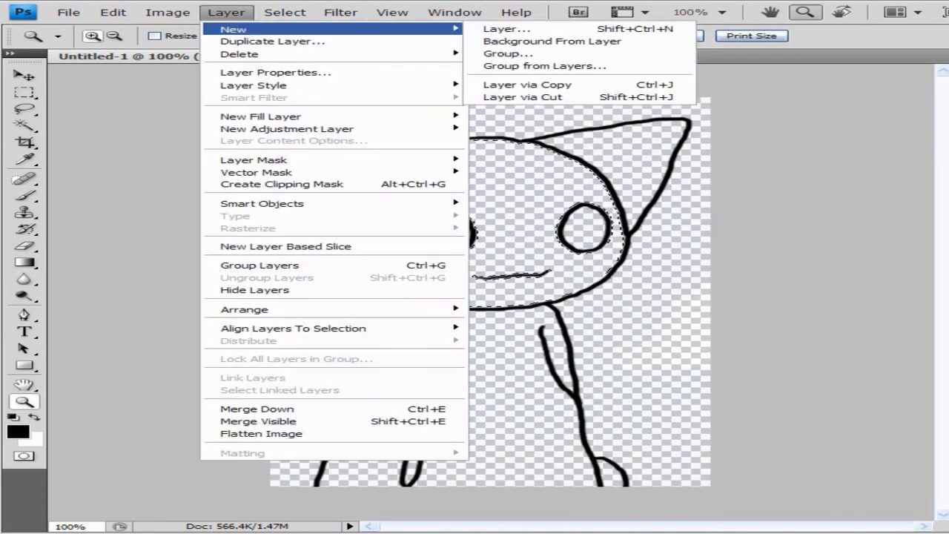
{"action": "left_click", "coordinate": [508, 28]}
{"action": "left_click", "coordinate": [824, 184]}
{"action": "key", "text": "g"}
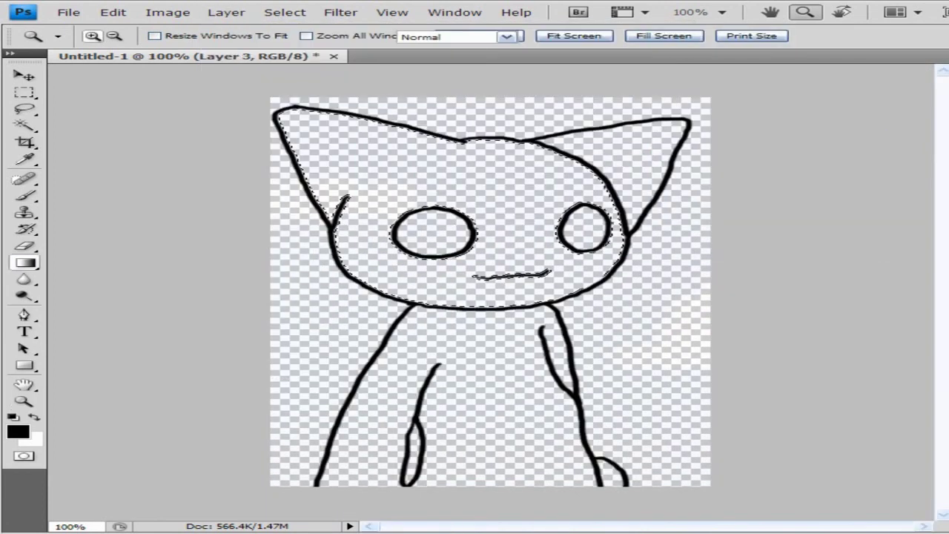
{"action": "key", "text": "ctrl+BackSpace"}
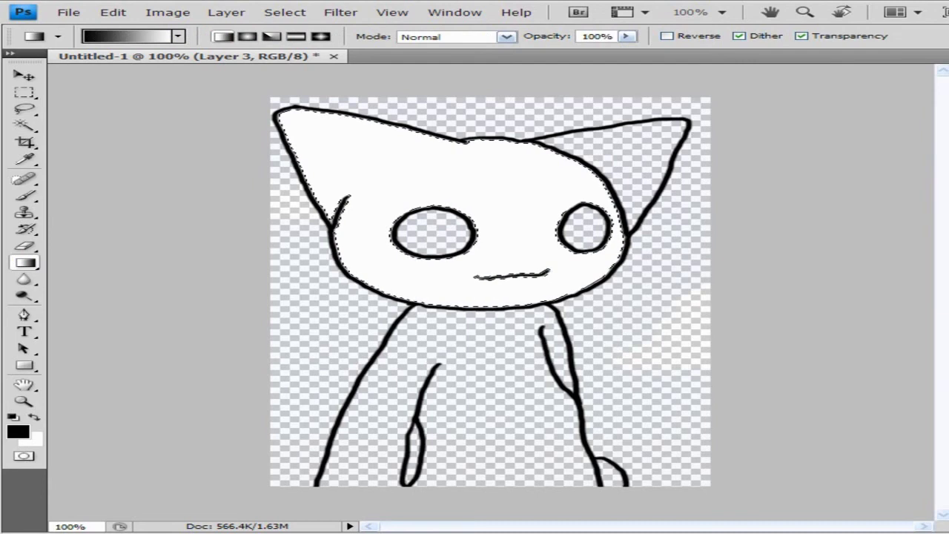
{"action": "key", "text": "ctrl+e"}
{"action": "key", "text": "w"}
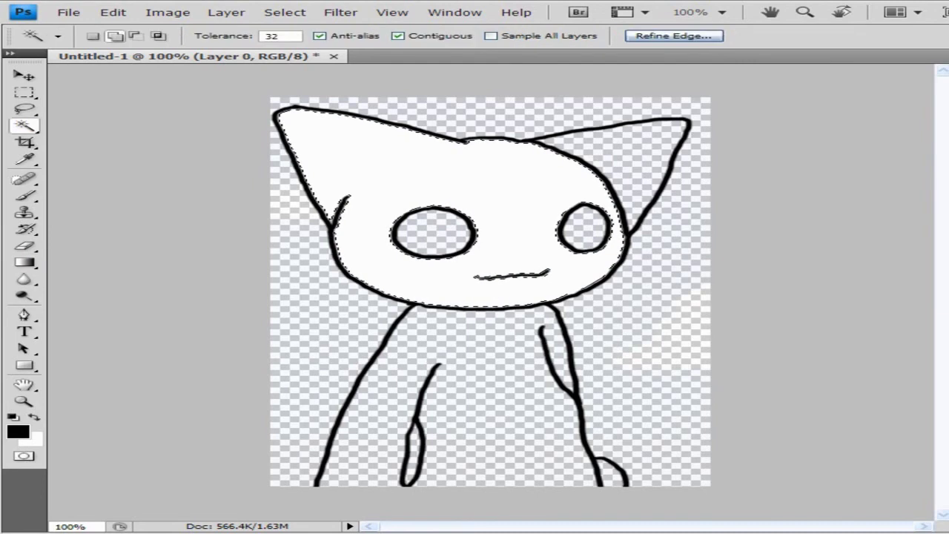
{"action": "key", "text": "ctrl+alt+z"}
{"action": "key", "text": "ctrl+alt+z"}
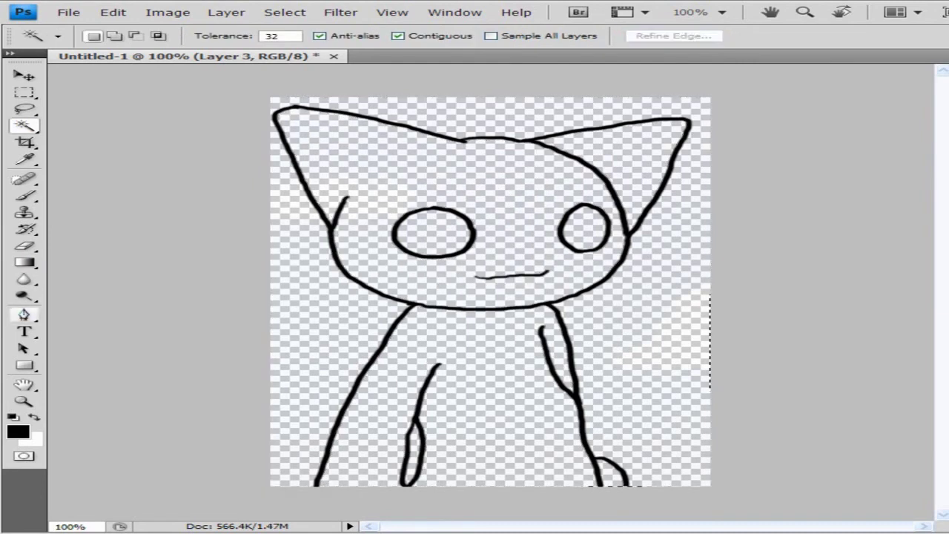
{"action": "key", "text": "ctrl+shift+z"}
{"action": "key", "text": "ctrl+shift+z"}
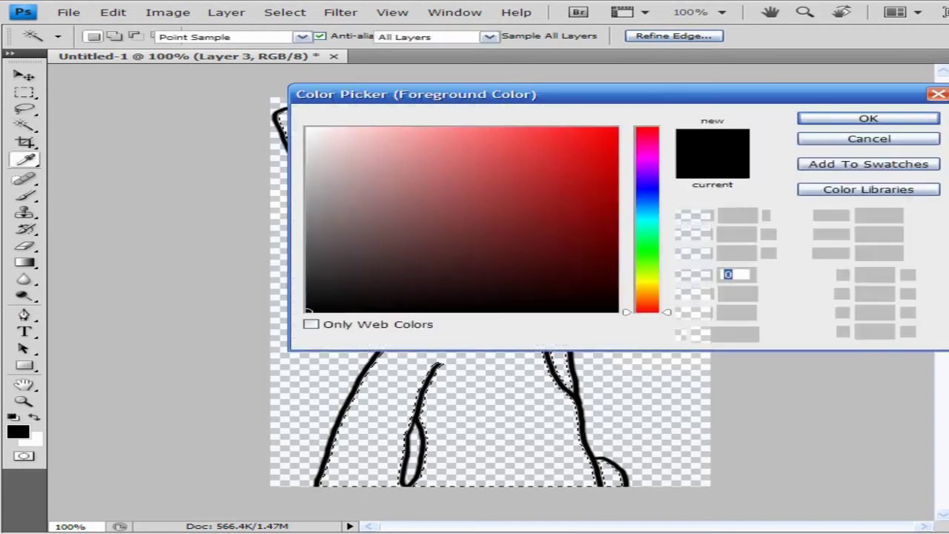
Pick PANTONE Cool Gray 11 C from Color Libraries as the foreground colour.
{"action": "left_click", "coordinate": [868, 189]}
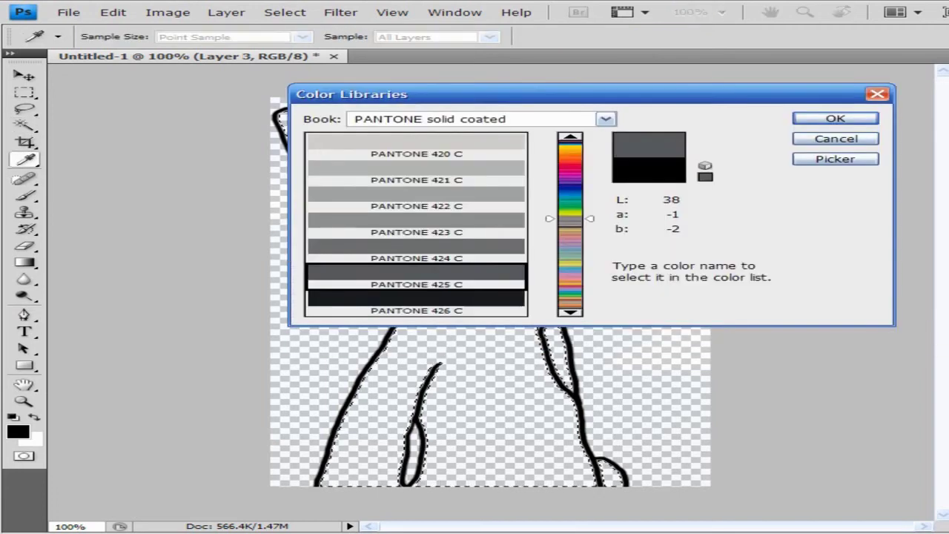
{"action": "key", "text": "Down"}
{"action": "key", "text": "Down"}
{"action": "key", "text": "Down"}
{"action": "key", "text": "Down"}
{"action": "key", "text": "Down"}
{"action": "key", "text": "Down"}
{"action": "key", "text": "Down"}
{"action": "key", "text": "Down"}
{"action": "key", "text": "Down"}
{"action": "key", "text": "Down"}
{"action": "key", "text": "Down"}
{"action": "key", "text": "Down"}
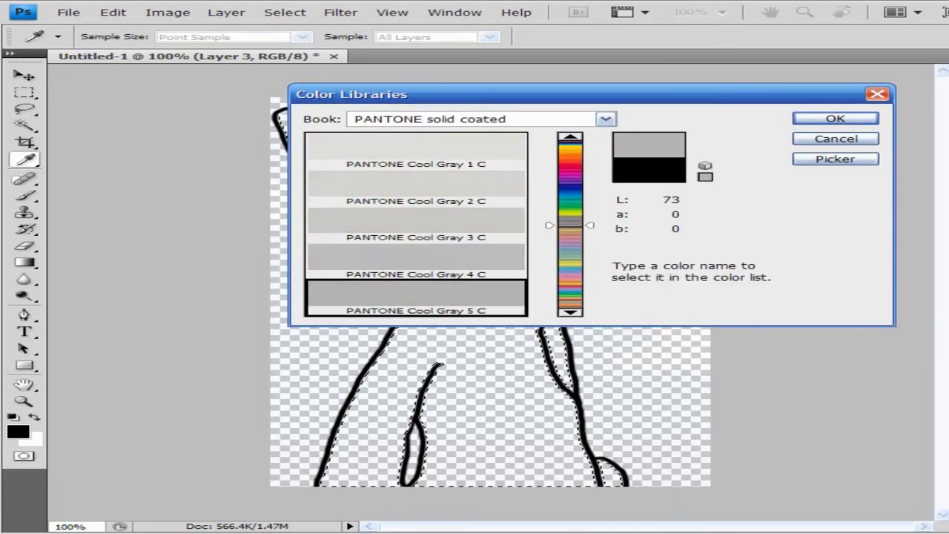
{"action": "key", "text": "Down"}
{"action": "key", "text": "Down"}
{"action": "key", "text": "Down"}
{"action": "key", "text": "Down"}
{"action": "key", "text": "Return"}
Set a 32 px brush and paint grey into the ears and head.
{"action": "key", "text": "b"}
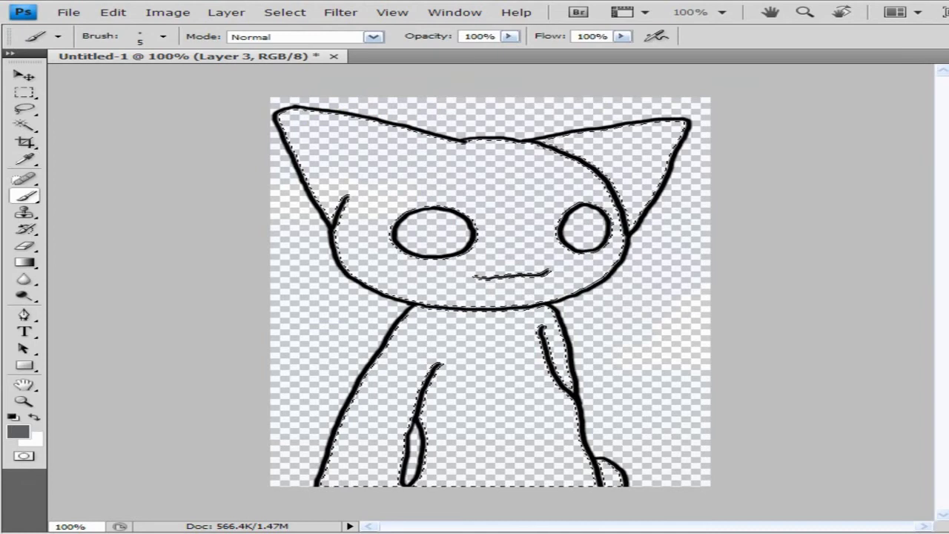
{"action": "right_click", "coordinate": [568, 232]}
{"action": "type", "text": "32"}
{"action": "key", "text": "Return"}
{"action": "mouse_move", "coordinate": [283, 117]}
{"action": "left_mouse_down"}
{"action": "mouse_move", "coordinate": [312, 113]}
{"action": "mouse_move", "coordinate": [415, 186]}
{"action": "mouse_move", "coordinate": [489, 222]}
{"action": "mouse_move", "coordinate": [371, 255]}
{"action": "mouse_move", "coordinate": [622, 133]}
{"action": "mouse_move", "coordinate": [519, 193]}
{"action": "mouse_move", "coordinate": [593, 282]}
{"action": "mouse_move", "coordinate": [416, 326]}
{"action": "mouse_move", "coordinate": [563, 289]}
{"action": "mouse_move", "coordinate": [490, 342]}
{"action": "left_mouse_up"}
Paint the chest and lower body grey, fill remaining gaps, then deselect.
{"action": "left_click_drag", "start_coordinate": [400, 330], "coordinate": [334, 475]}
{"action": "left_click_drag", "start_coordinate": [548, 327], "coordinate": [444, 482]}
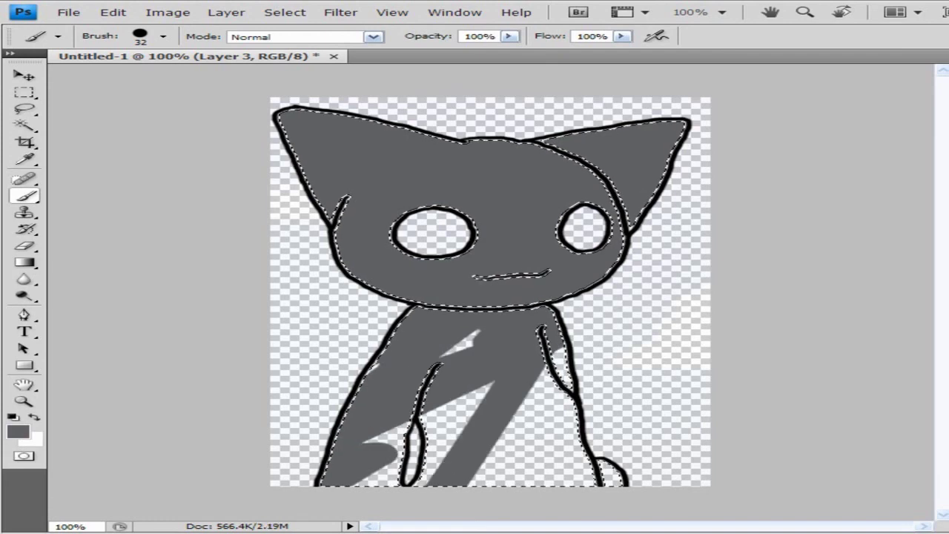
{"action": "left_click_drag", "start_coordinate": [556, 348], "coordinate": [512, 452]}
{"action": "left_click_drag", "start_coordinate": [564, 405], "coordinate": [415, 482]}
{"action": "mouse_move", "coordinate": [460, 397]}
{"action": "left_mouse_down"}
{"action": "mouse_move", "coordinate": [382, 444]}
{"action": "mouse_move", "coordinate": [363, 441]}
{"action": "left_mouse_up"}
{"action": "mouse_move", "coordinate": [571, 404]}
{"action": "left_mouse_down"}
{"action": "mouse_move", "coordinate": [497, 482]}
{"action": "mouse_move", "coordinate": [564, 482]}
{"action": "left_mouse_up"}
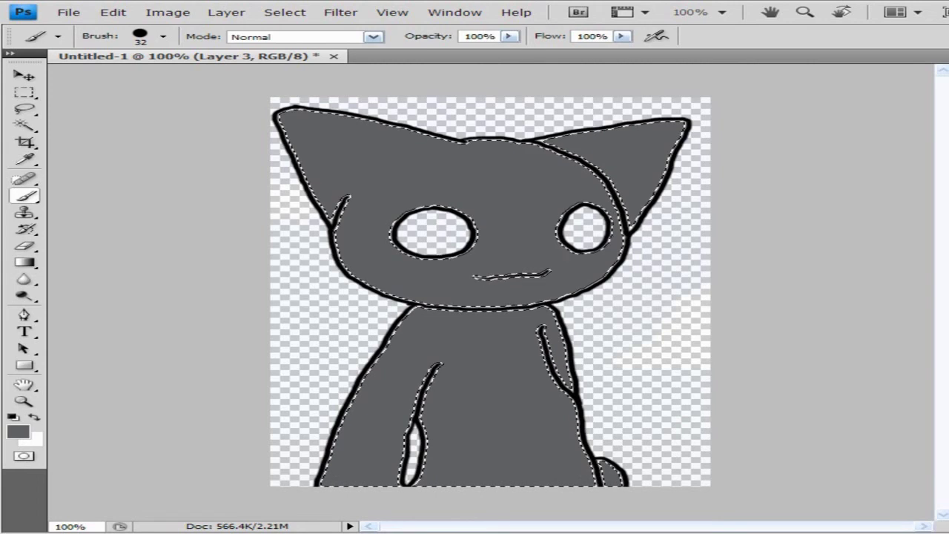
{"action": "key", "text": "ctrl+d"}
Thicken the inked lines on both arms, the mouth and the chin.
{"action": "left_click_drag", "start_coordinate": [436, 367], "coordinate": [417, 412]}
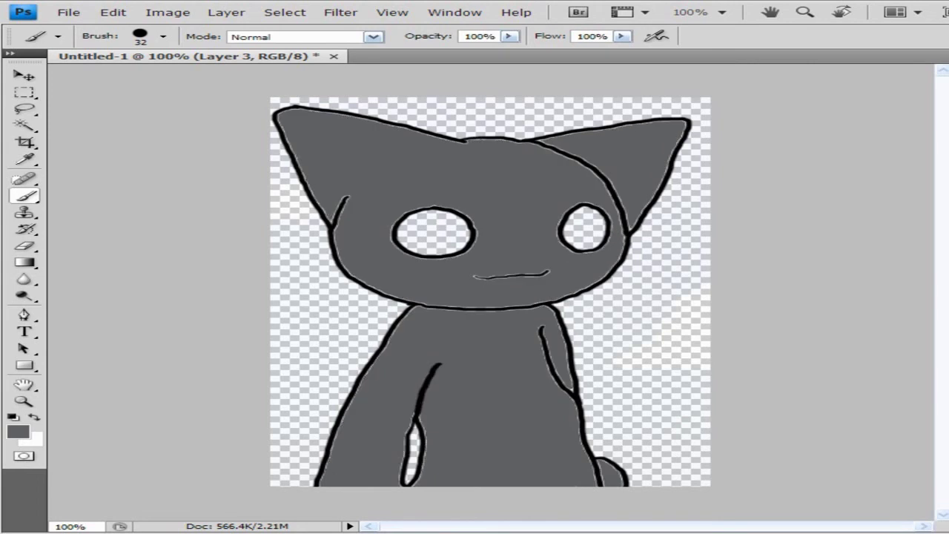
{"action": "left_click_drag", "start_coordinate": [539, 326], "coordinate": [555, 381]}
{"action": "right_click", "coordinate": [390, 329]}
{"action": "left_click_drag", "start_coordinate": [473, 278], "coordinate": [548, 271]}
{"action": "left_click_drag", "start_coordinate": [415, 306], "coordinate": [447, 304]}
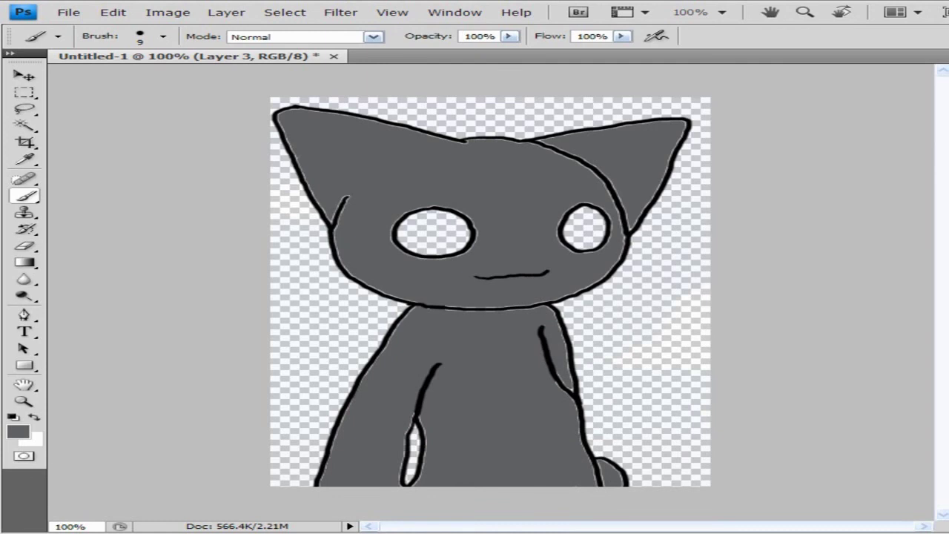
Thicken the head line near the right ear with a 13 px brush, then drop the size to 9.
{"action": "right_click", "coordinate": [567, 209]}
{"action": "left_click", "coordinate": [763, 318]}
{"action": "key", "text": "Return"}
{"action": "mouse_move", "coordinate": [538, 144]}
{"action": "left_mouse_down"}
{"action": "mouse_move", "coordinate": [614, 191]}
{"action": "mouse_move", "coordinate": [627, 235]}
{"action": "left_mouse_up"}
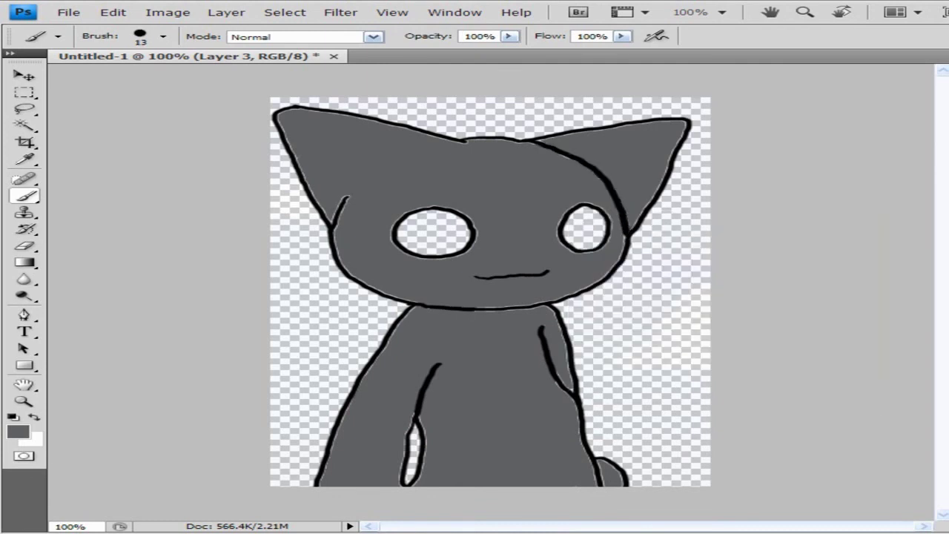
{"action": "key", "text": "["}
{"action": "left_click", "coordinate": [226, 12]}
Create a new layer with white as the painting colour and a 13 px brush.
{"action": "key", "text": "shift+ctrl+n"}
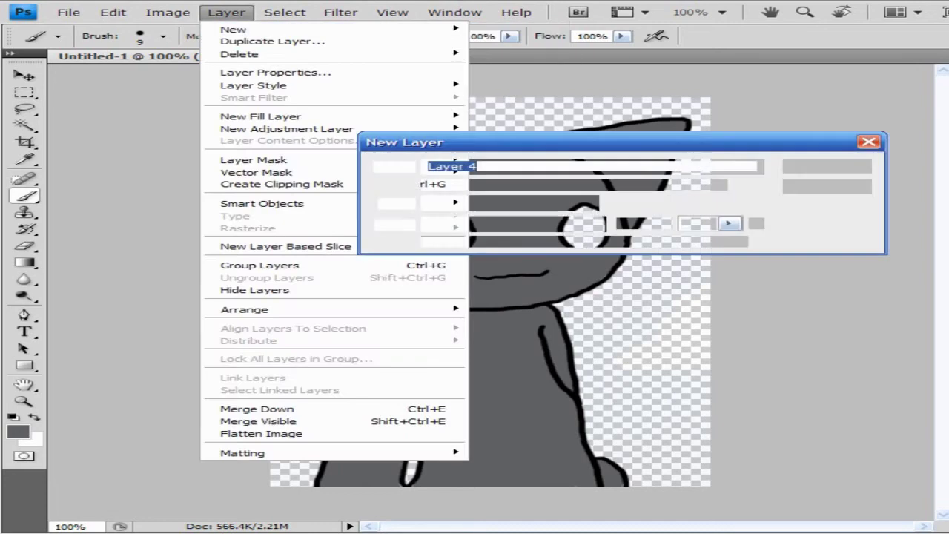
{"action": "key", "text": "Escape"}
{"action": "key", "text": "d"}
{"action": "key", "text": "x"}
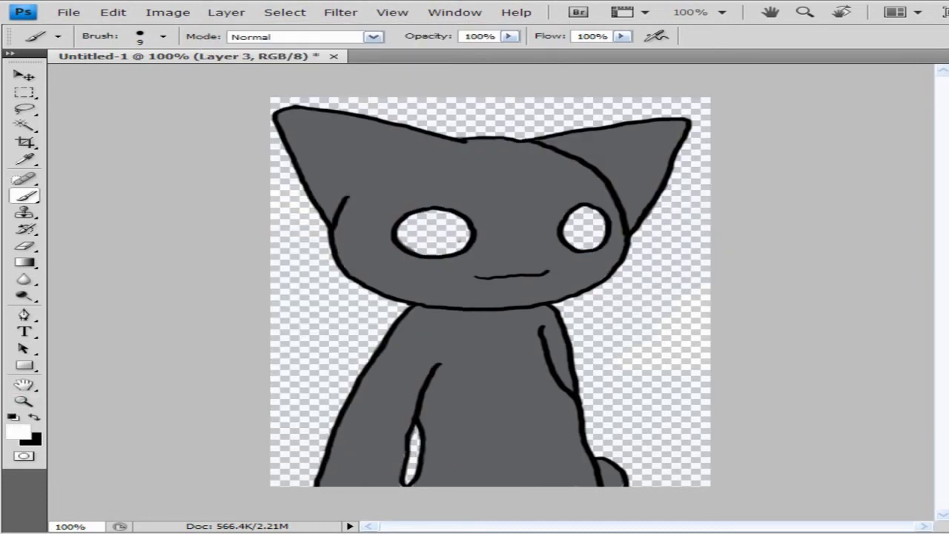
{"action": "right_click", "coordinate": [374, 242]}
{"action": "left_click", "coordinate": [561, 356]}
{"action": "key", "text": "Return"}
Paint both eyes white and erase stray paint on the grey fill layer.
{"action": "mouse_move", "coordinate": [435, 213]}
{"action": "left_mouse_down"}
{"action": "mouse_move", "coordinate": [401, 225]}
{"action": "mouse_move", "coordinate": [460, 248]}
{"action": "mouse_move", "coordinate": [441, 249]}
{"action": "left_mouse_up"}
{"action": "mouse_move", "coordinate": [563, 219]}
{"action": "left_mouse_down"}
{"action": "mouse_move", "coordinate": [571, 237]}
{"action": "mouse_move", "coordinate": [589, 222]}
{"action": "mouse_move", "coordinate": [602, 237]}
{"action": "left_mouse_up"}
{"action": "key", "text": "e"}
{"action": "key", "text": "alt+bracketleft"}
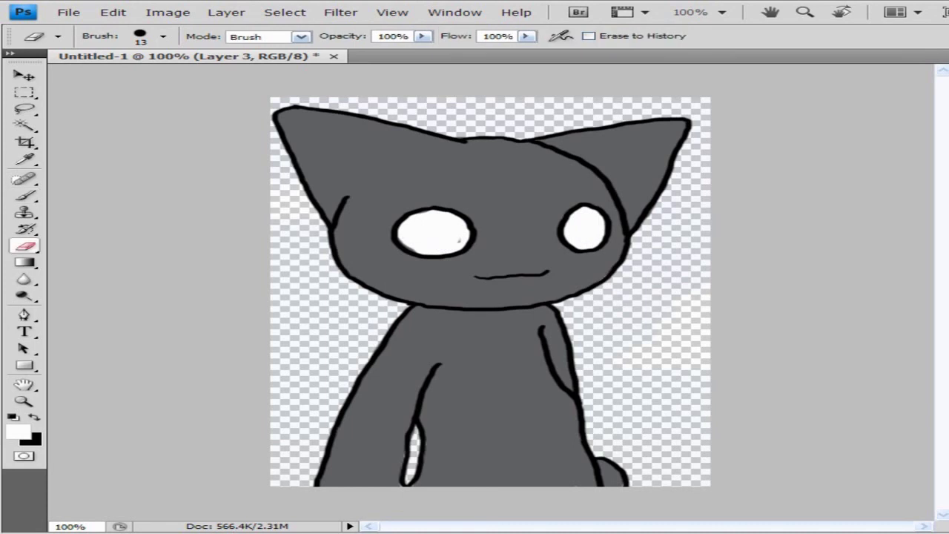
{"action": "key", "text": "b"}
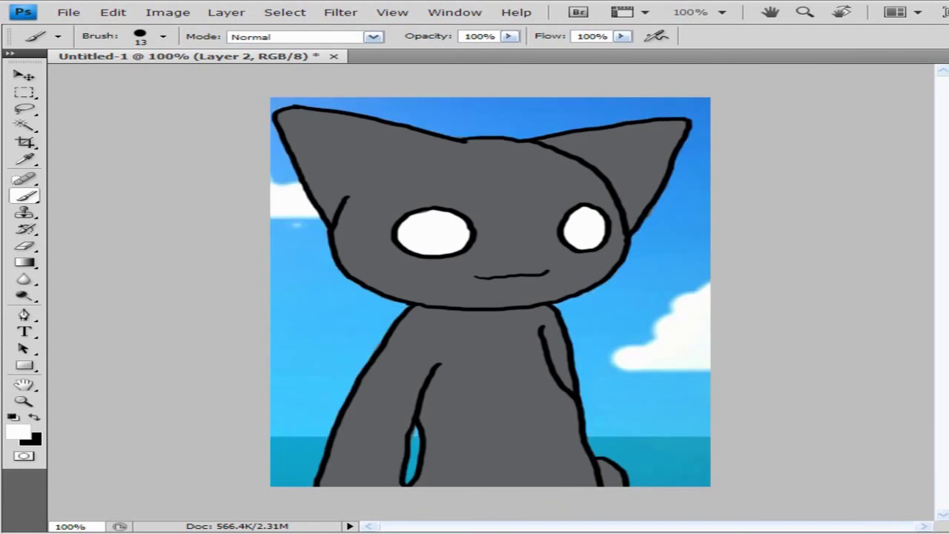
Add a new layer and set the foreground colour to green #00ab08 for brushing.
{"action": "key", "text": "z"}
{"action": "key", "text": "alt+l"}
{"action": "key", "text": "Right"}
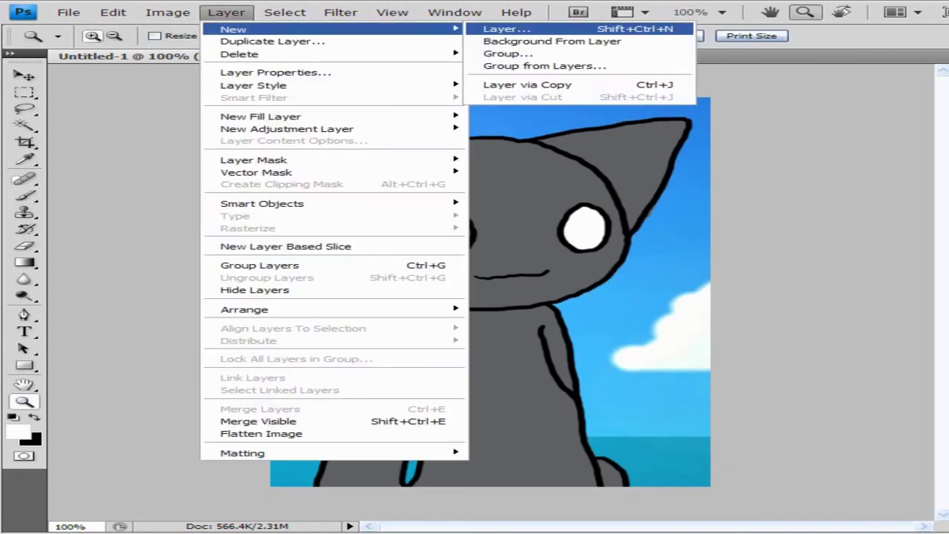
{"action": "key", "text": "Return"}
{"action": "key", "text": "Escape"}
{"action": "type", "text": "bx"}
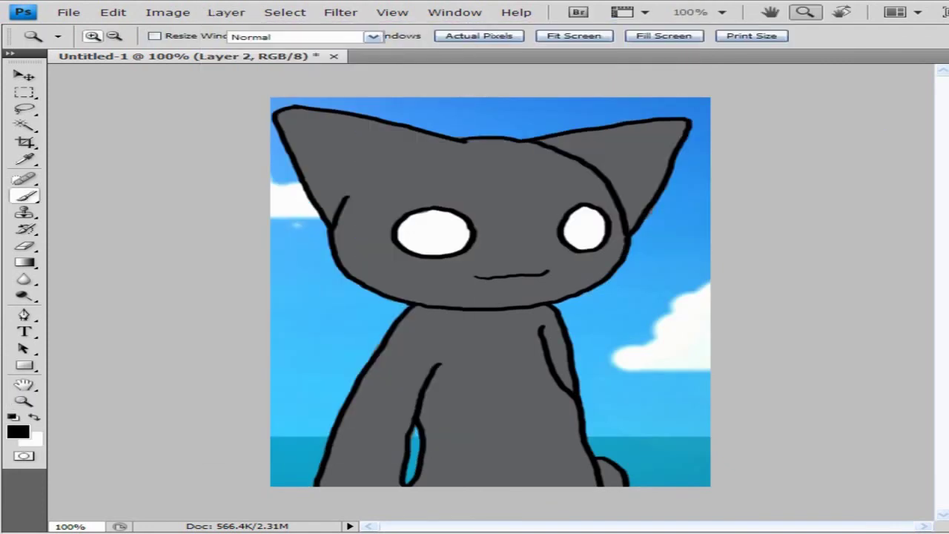
{"action": "type", "text": "iff000000ff0c00ab08"}
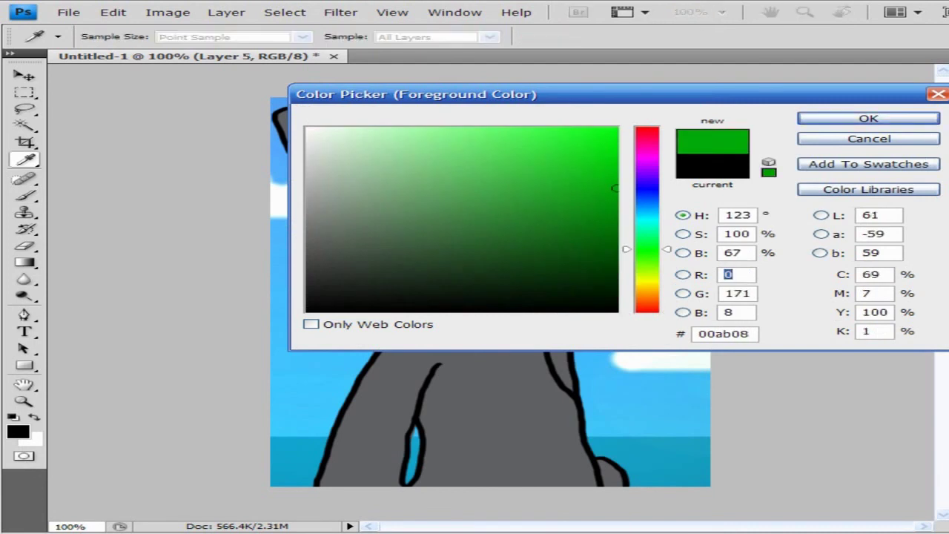
{"action": "key", "text": "Return"}
{"action": "key", "text": "b"}
{"action": "right_click", "coordinate": [474, 241]}
{"action": "key", "text": "Escape"}
Hand-letter 'River' above the head and 'easy' on the left.
{"action": "mouse_move", "coordinate": [475, 124]}
{"action": "left_mouse_down"}
{"action": "mouse_move", "coordinate": [478, 116]}
{"action": "mouse_move", "coordinate": [495, 129]}
{"action": "left_mouse_up"}
{"action": "mouse_move", "coordinate": [509, 117]}
{"action": "left_mouse_down"}
{"action": "mouse_move", "coordinate": [509, 126]}
{"action": "mouse_move", "coordinate": [547, 111]}
{"action": "left_mouse_up"}
{"action": "mouse_move", "coordinate": [562, 113]}
{"action": "left_mouse_down"}
{"action": "mouse_move", "coordinate": [580, 121]}
{"action": "mouse_move", "coordinate": [614, 105]}
{"action": "left_mouse_up"}
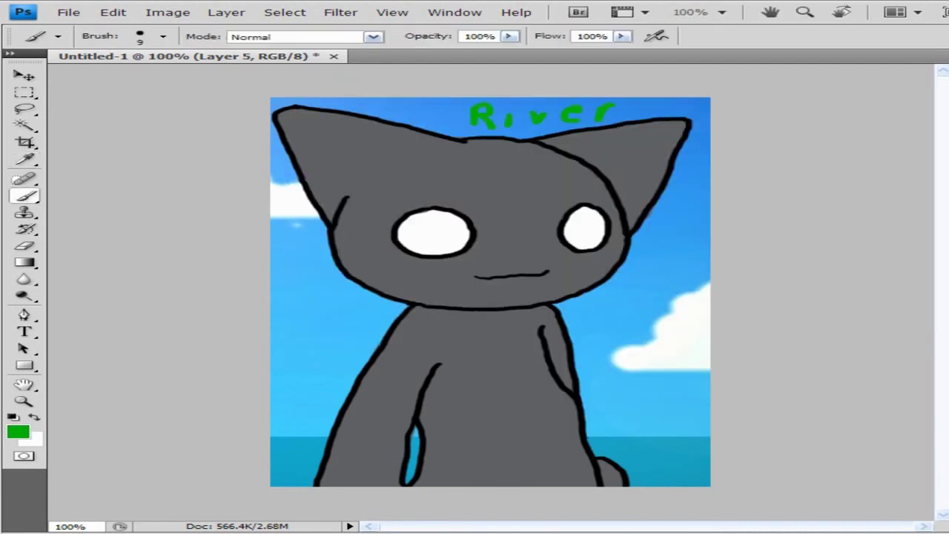
{"action": "left_click_drag", "start_coordinate": [283, 302], "coordinate": [339, 315]}
{"action": "mouse_move", "coordinate": [366, 299]}
{"action": "left_mouse_down"}
{"action": "mouse_move", "coordinate": [375, 312]}
{"action": "mouse_move", "coordinate": [366, 326]}
{"action": "left_mouse_up"}
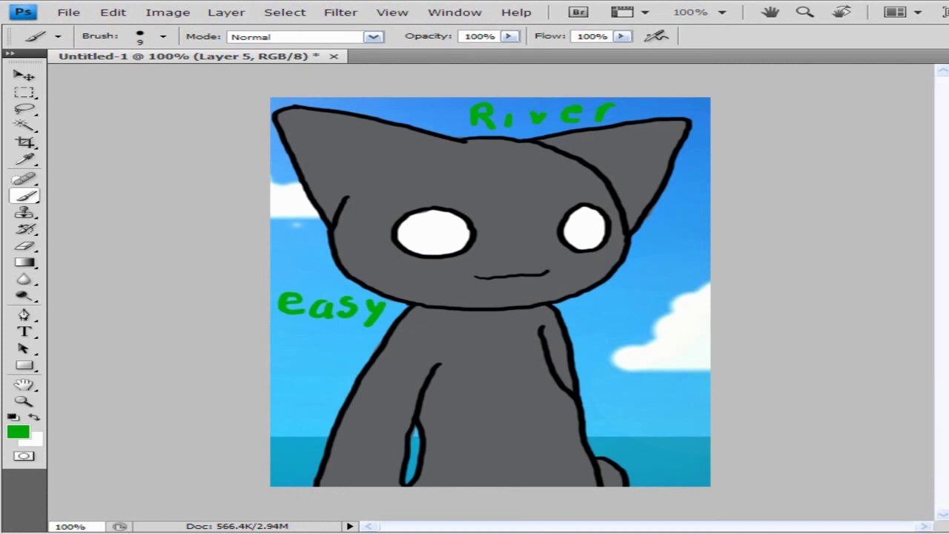
Hand-letter 'tutorial' down the right side and undo a stray green scribble.
{"action": "left_click_drag", "start_coordinate": [613, 298], "coordinate": [642, 295]}
{"action": "left_click_drag", "start_coordinate": [627, 286], "coordinate": [631, 325]}
{"action": "left_click_drag", "start_coordinate": [624, 350], "coordinate": [625, 381]}
{"action": "mouse_move", "coordinate": [623, 426]}
{"action": "left_mouse_down"}
{"action": "mouse_move", "coordinate": [639, 408]}
{"action": "mouse_move", "coordinate": [642, 436]}
{"action": "left_mouse_up"}
{"action": "mouse_move", "coordinate": [663, 447]}
{"action": "left_mouse_down"}
{"action": "mouse_move", "coordinate": [647, 457]}
{"action": "mouse_move", "coordinate": [666, 460]}
{"action": "left_mouse_up"}
{"action": "left_click_drag", "start_coordinate": [686, 454], "coordinate": [686, 479]}
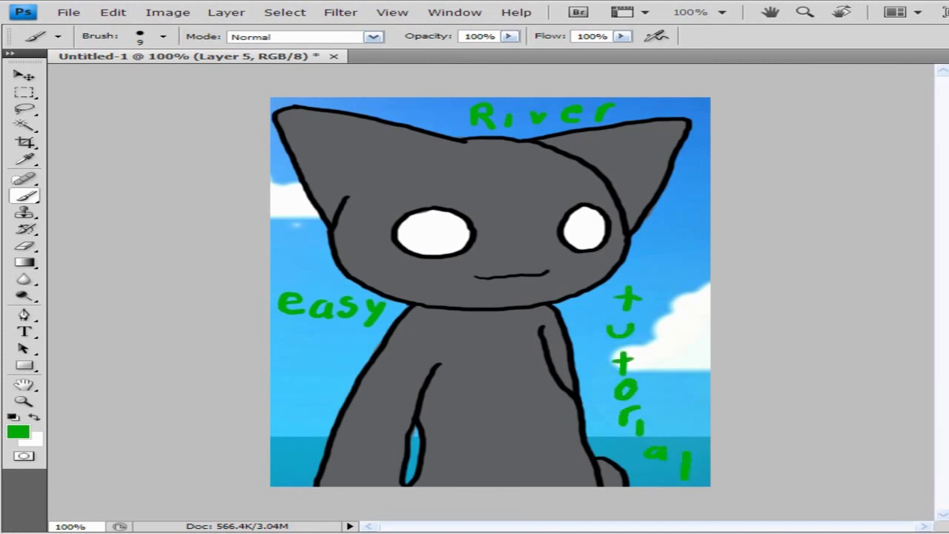
{"action": "mouse_move", "coordinate": [313, 371]}
{"action": "left_mouse_down"}
{"action": "mouse_move", "coordinate": [311, 393]}
{"action": "mouse_move", "coordinate": [344, 379]}
{"action": "mouse_move", "coordinate": [312, 402]}
{"action": "mouse_move", "coordinate": [271, 342]}
{"action": "left_mouse_up"}
{"action": "key", "text": "ctrl+alt+z"}
{"action": "key", "text": "ctrl+alt+z"}
{"action": "key", "text": "ctrl+alt+z"}
{"action": "key", "text": "ctrl+alt+z"}
Make a test rectangular marquee over the body, move it, then deselect.
{"action": "key", "text": "m"}
{"action": "left_click_drag", "start_coordinate": [360, 328], "coordinate": [528, 409]}
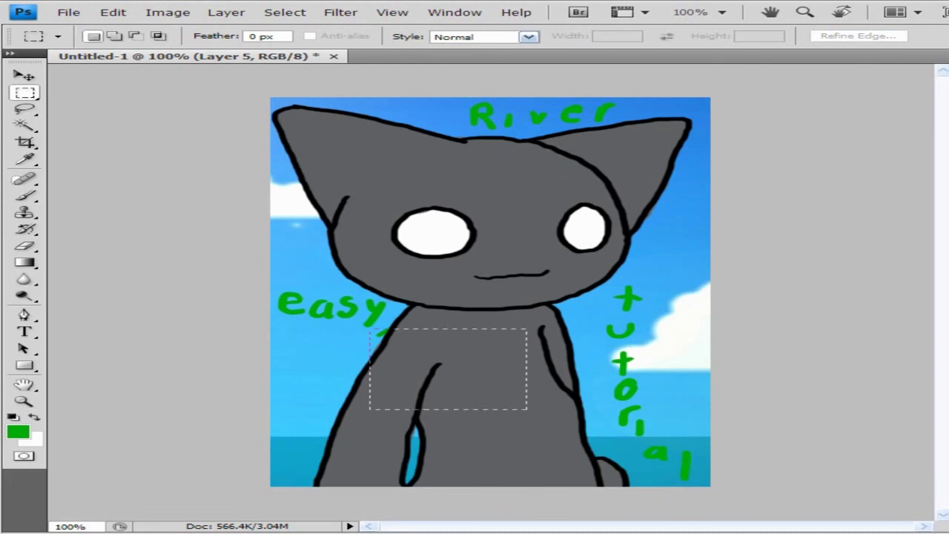
{"action": "left_click_drag", "start_coordinate": [445, 371], "coordinate": [410, 388]}
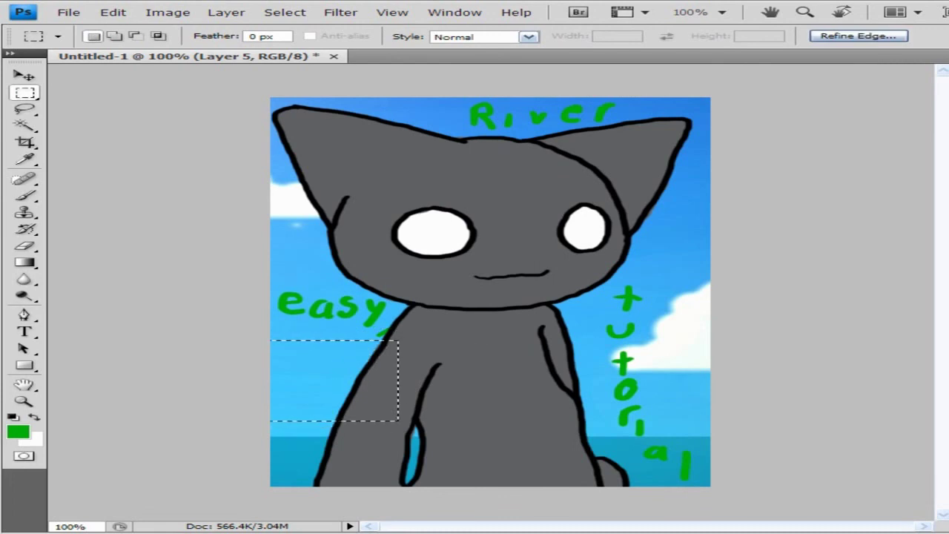
{"action": "key", "text": "ctrl+d"}
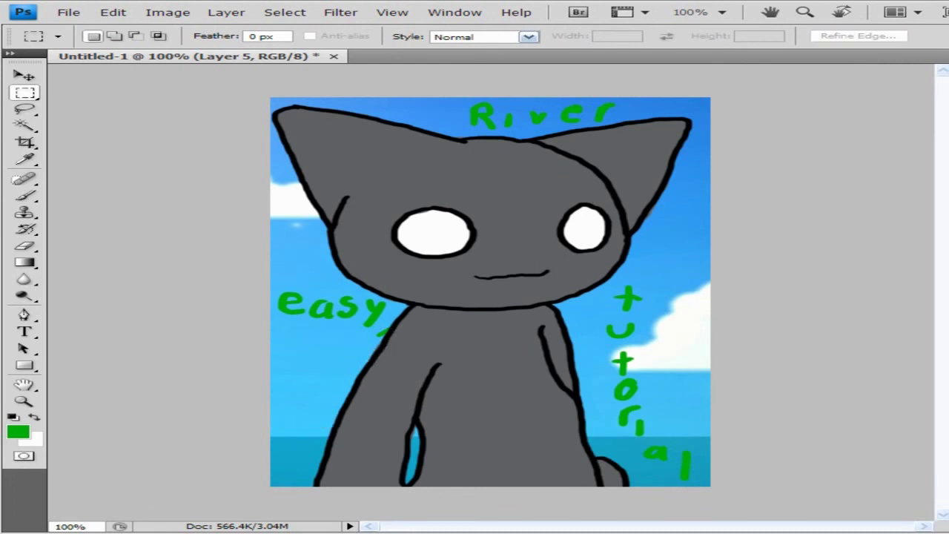
Merge the current layer down twice from the Layers panel.
{"action": "right_click", "coordinate": [872, 178]}
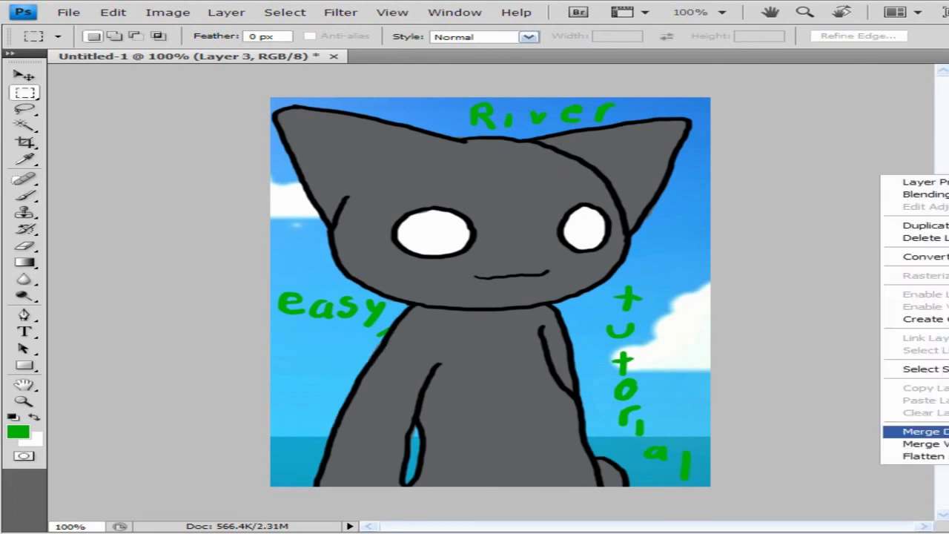
{"action": "left_click", "coordinate": [901, 485]}
{"action": "right_click", "coordinate": [869, 179]}
{"action": "left_click", "coordinate": [901, 447]}
Apply a 2 O'clock Spotlight Lighting Effect, tilted upper-left and enlarged, then reopen Lighting Effects.
{"action": "left_click", "coordinate": [340, 12]}
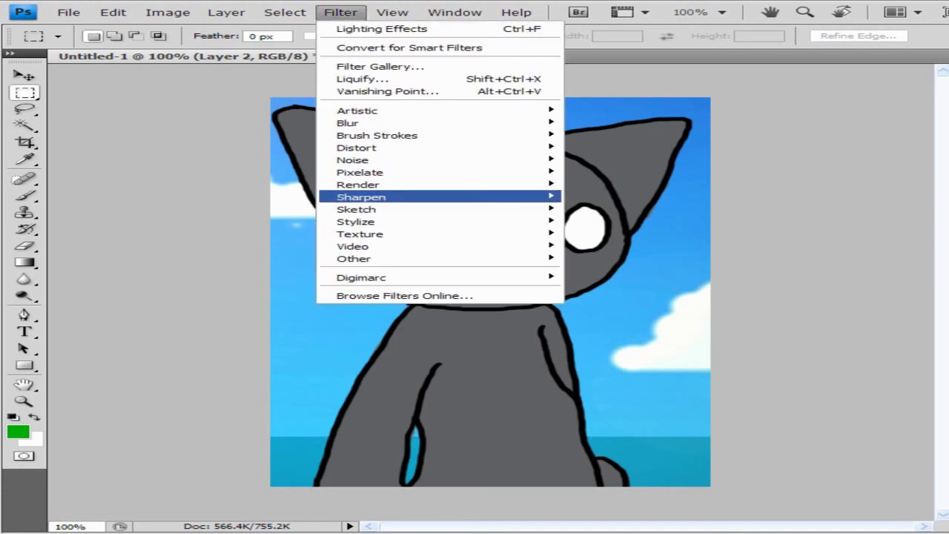
{"action": "left_click", "coordinate": [626, 292]}
{"action": "left_click", "coordinate": [778, 84]}
{"action": "left_click", "coordinate": [678, 97]}
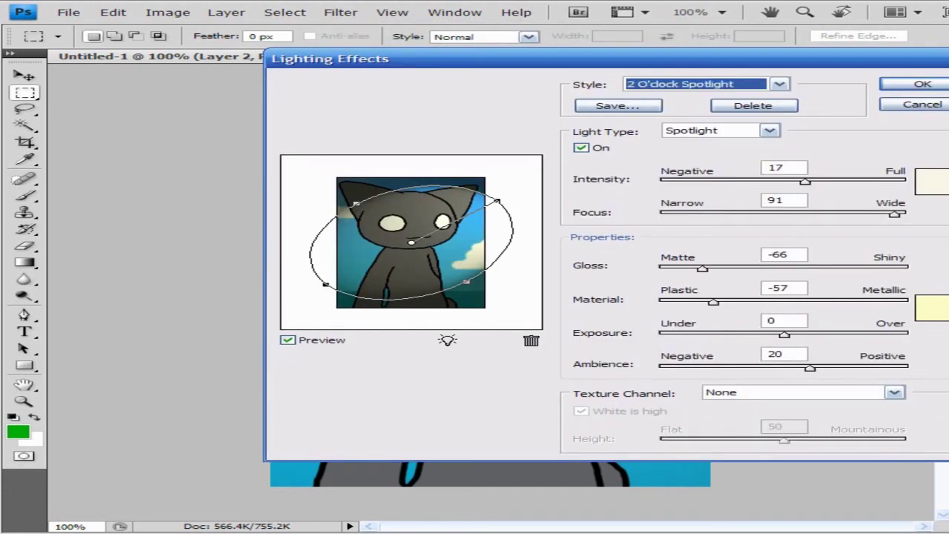
{"action": "mouse_move", "coordinate": [497, 200]}
{"action": "left_mouse_down"}
{"action": "mouse_move", "coordinate": [327, 174]}
{"action": "mouse_move", "coordinate": [388, 170]}
{"action": "left_mouse_up"}
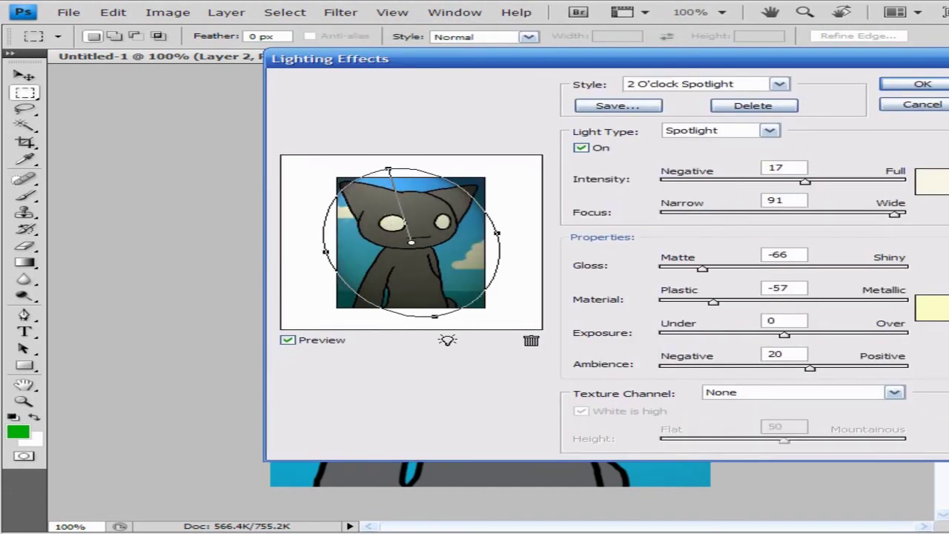
{"action": "left_click_drag", "start_coordinate": [497, 233], "coordinate": [523, 170]}
{"action": "left_click", "coordinate": [922, 84]}
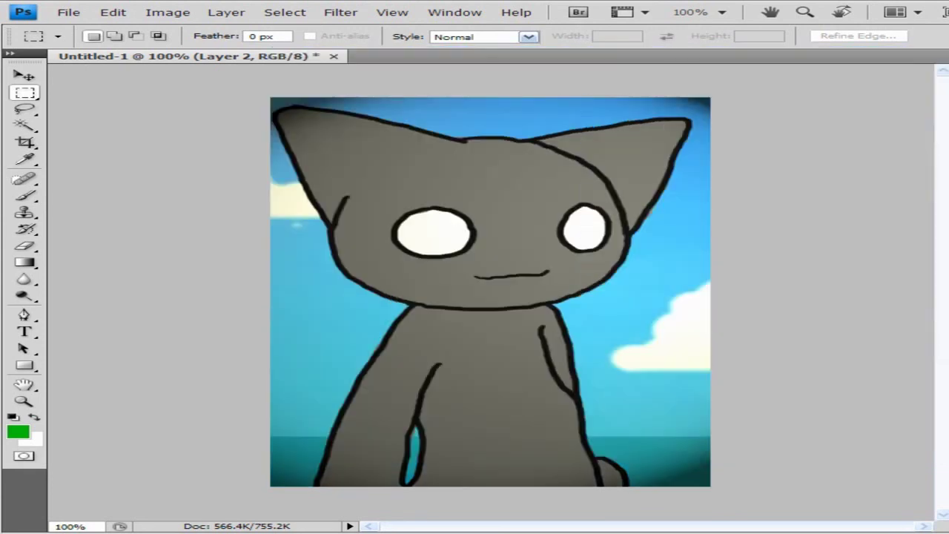
{"action": "left_click", "coordinate": [168, 11]}
{"action": "left_click", "coordinate": [615, 234]}
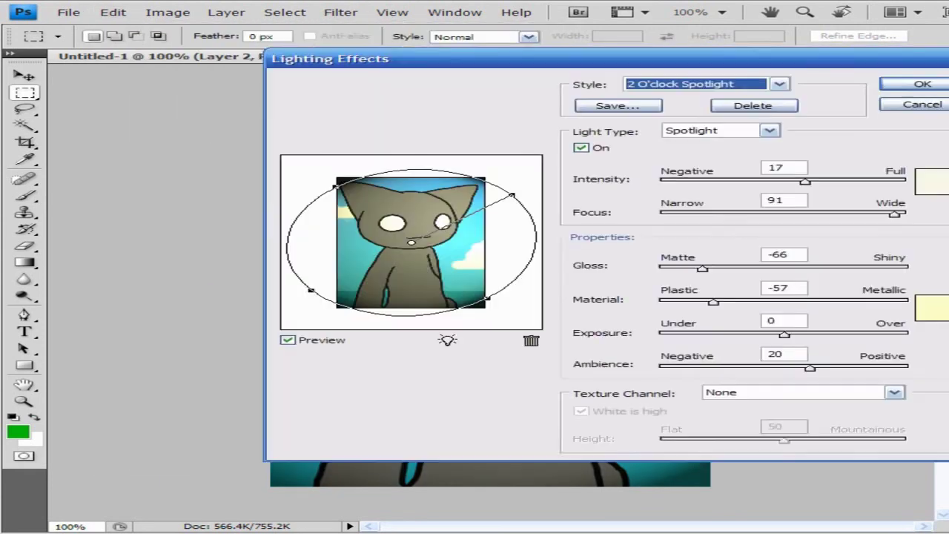
Cancel Lighting Effects and add a Lens Flare centred on the picture's upper-right corner.
{"action": "key", "text": "Escape"}
{"action": "left_click", "coordinate": [341, 12]}
{"action": "left_click", "coordinate": [608, 218]}
{"action": "left_click", "coordinate": [631, 129]}
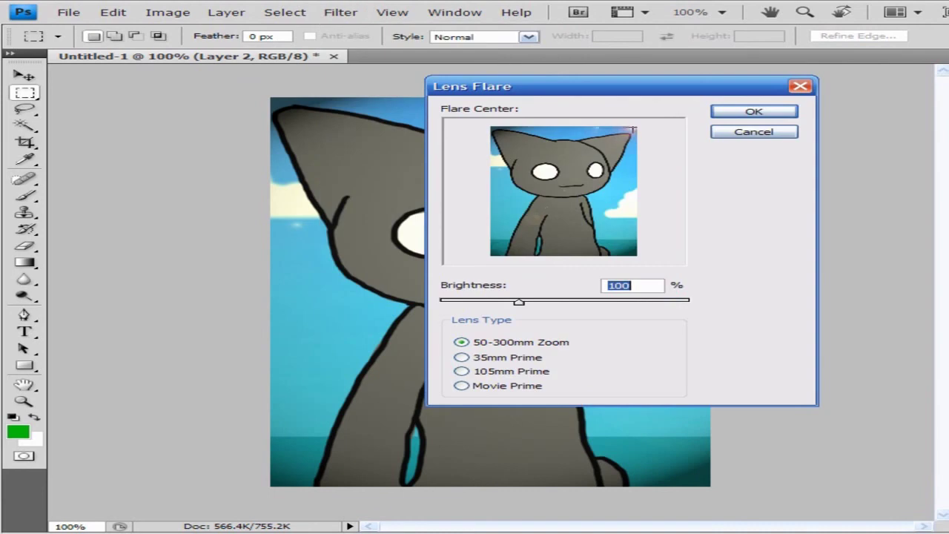
{"action": "key", "text": "Return"}
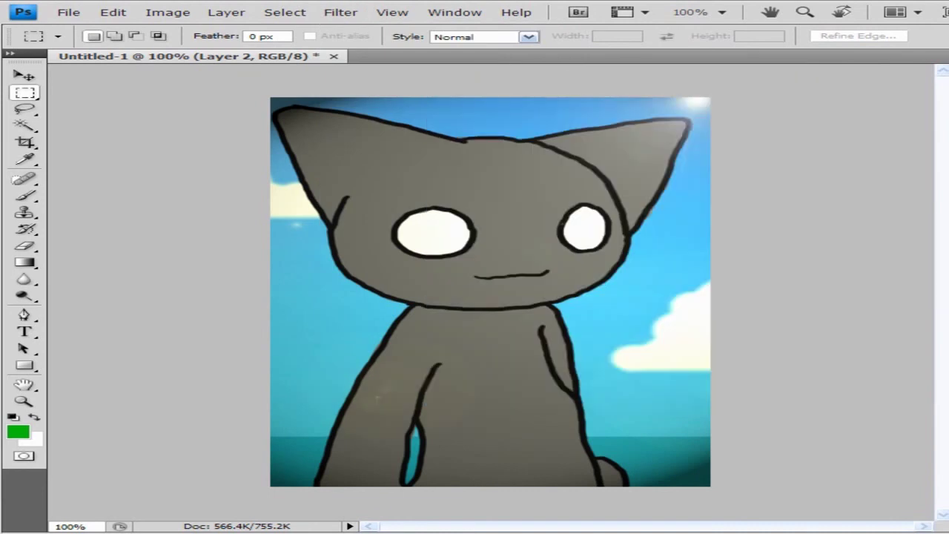